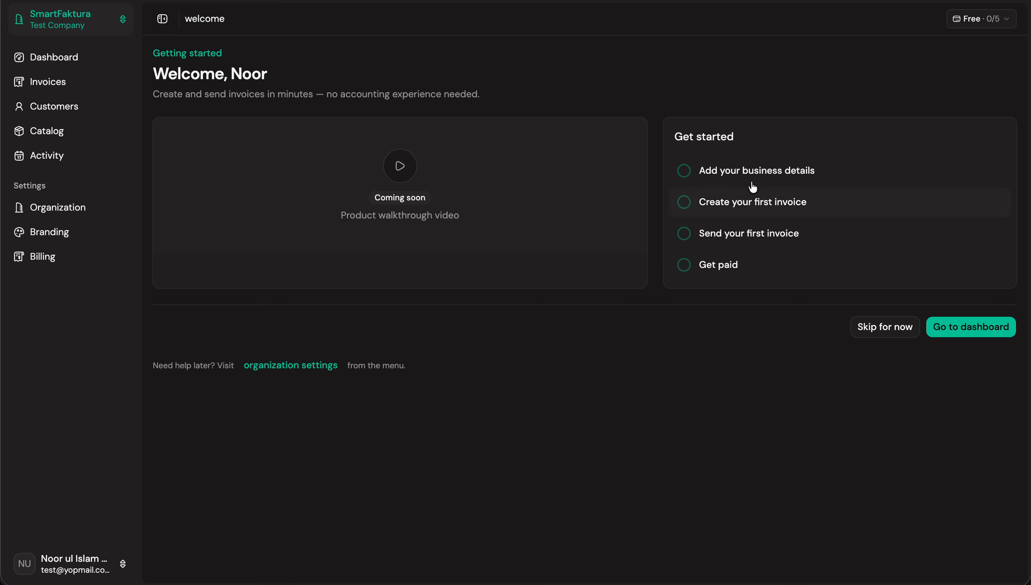
- Open the business details setup, set the default currency to USD and enter "Test Address" as the company address
click(758, 169)
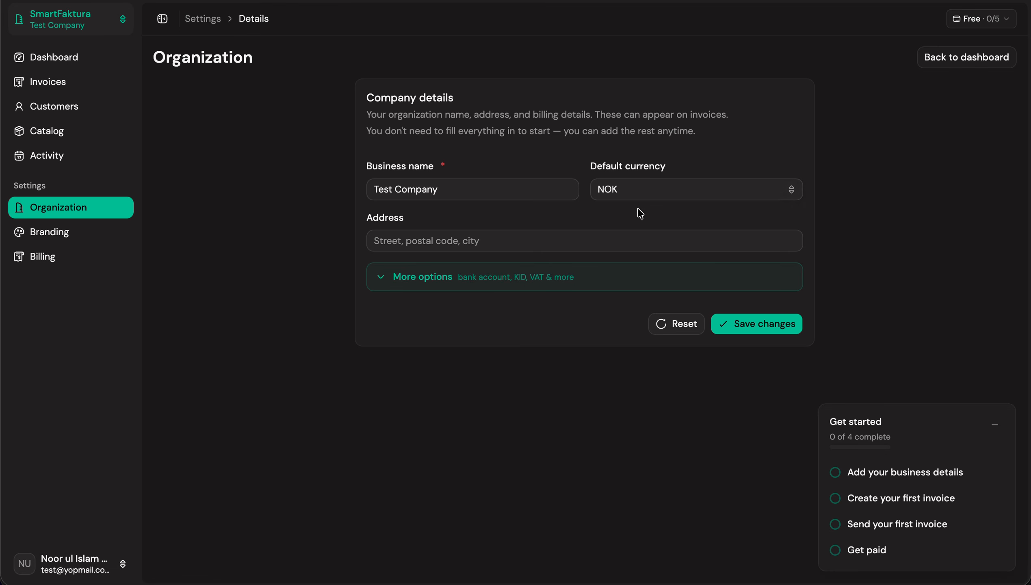
click(663, 198)
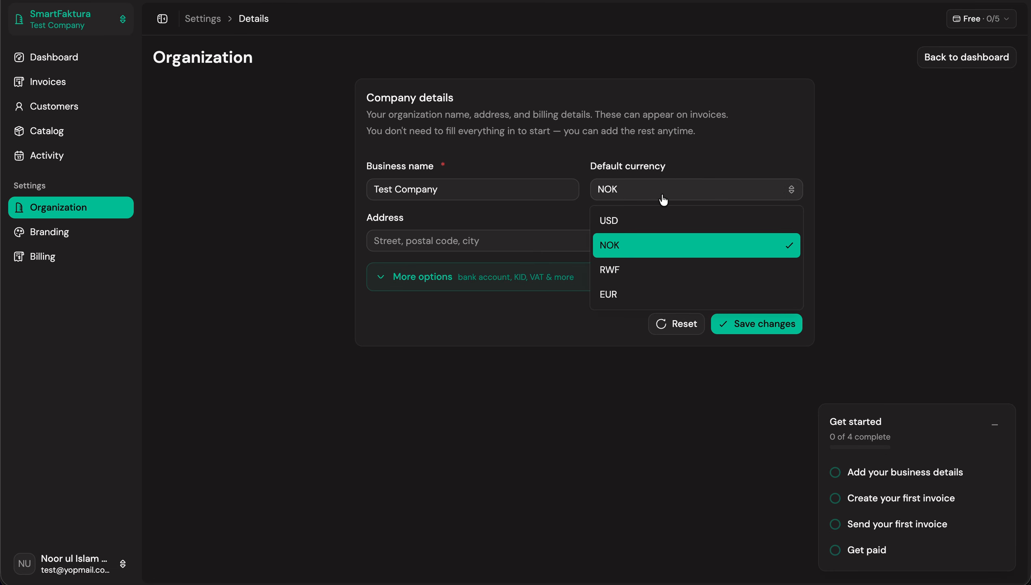
click(649, 218)
click(635, 241)
text(Test Address)
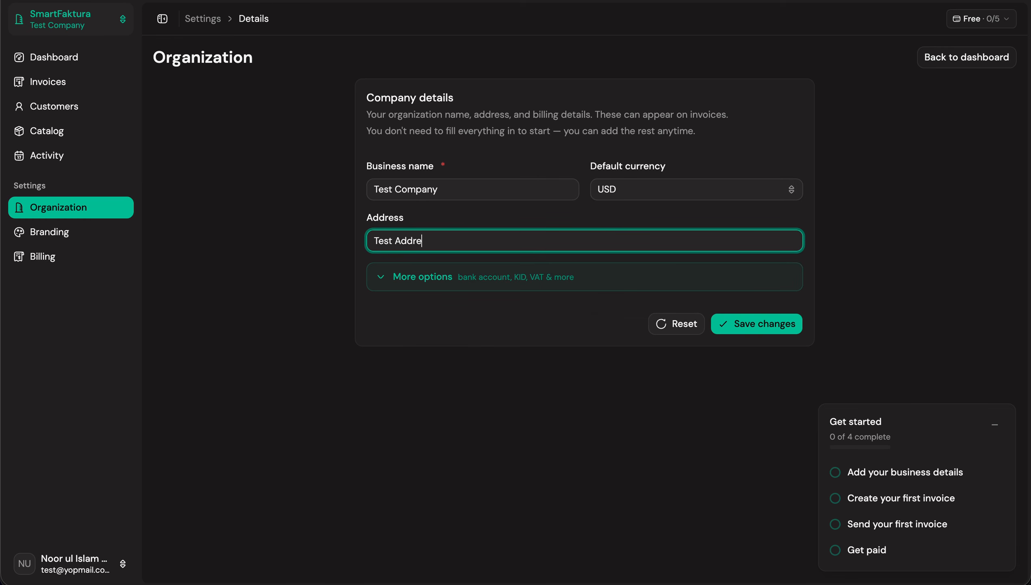
- Expand the additional company options and fill in the organization number and the tax identification number
click(597, 277)
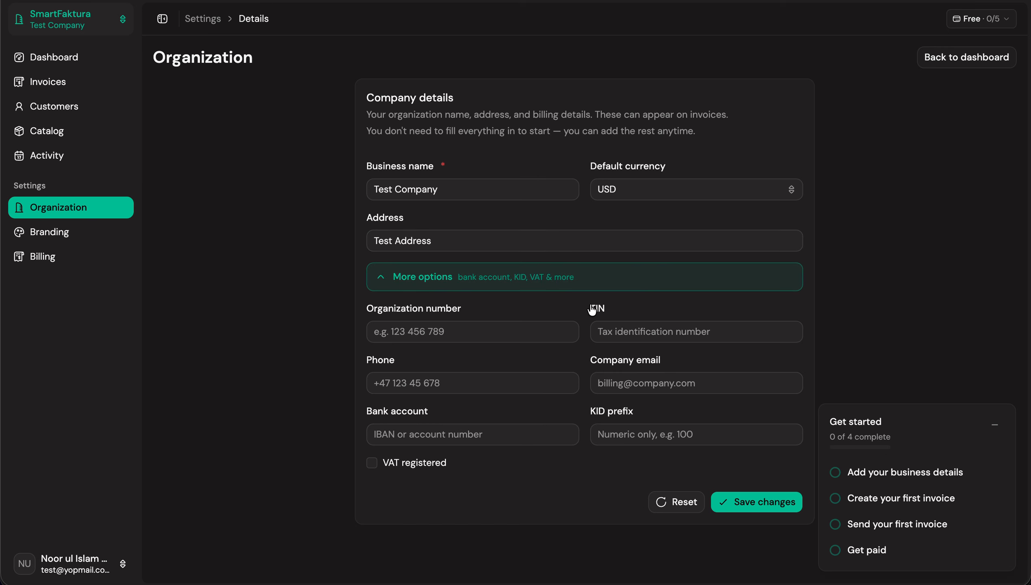
click(486, 332)
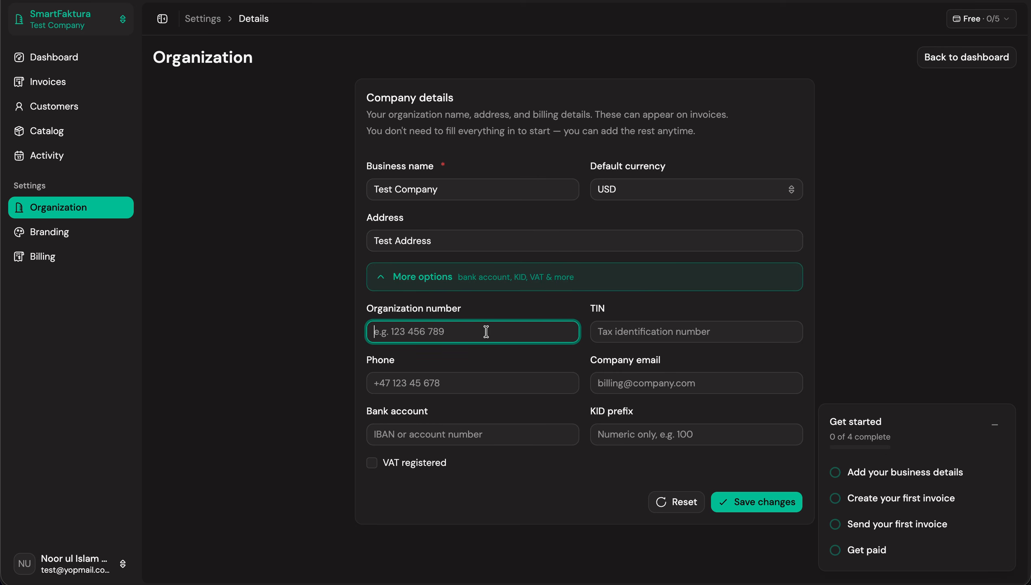
text(124)
click(613, 333)
text(123)
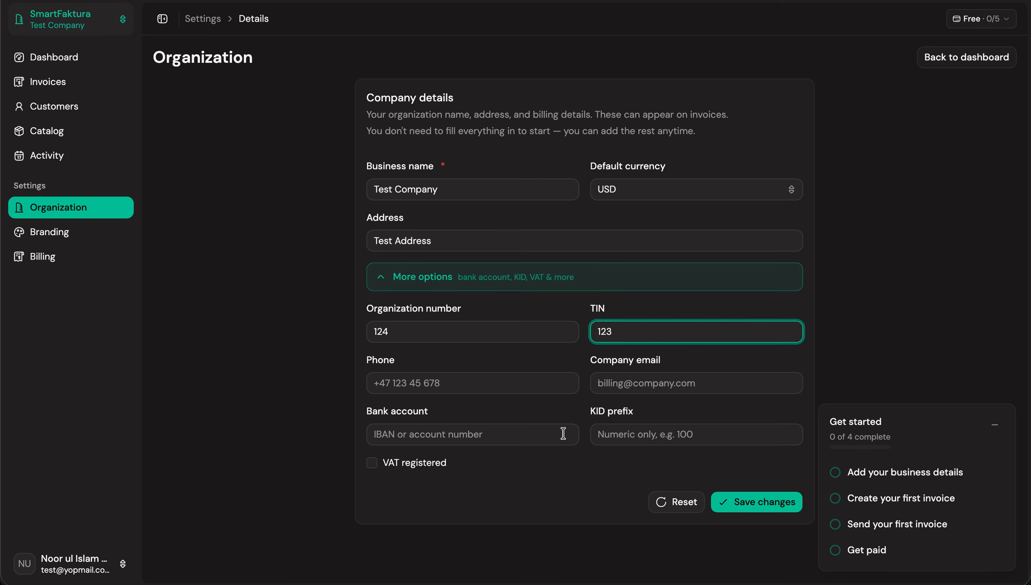
- Fill in the company's phone number and company email in the organization details
click(566, 386)
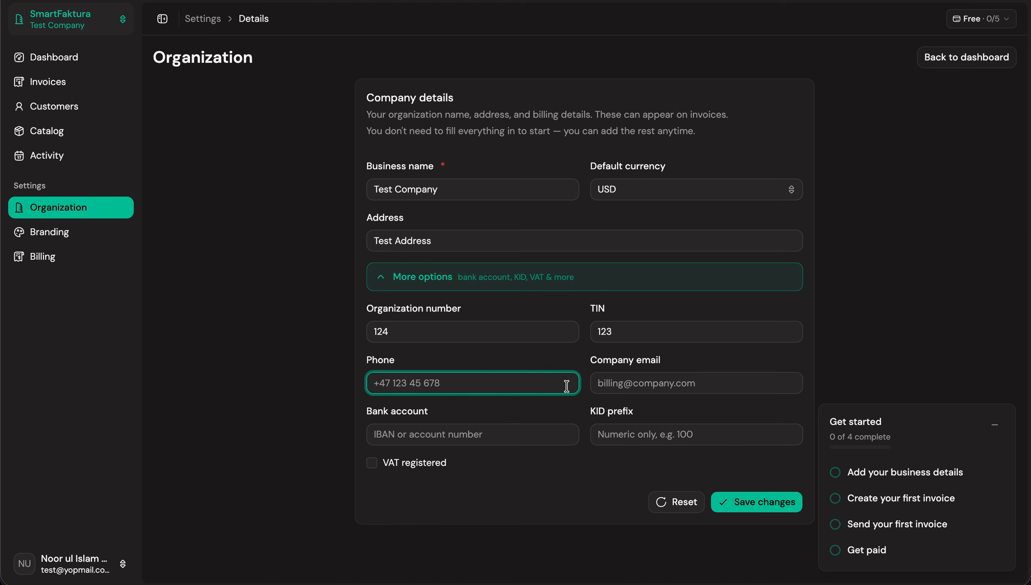
text(+123456789)
click(679, 383)
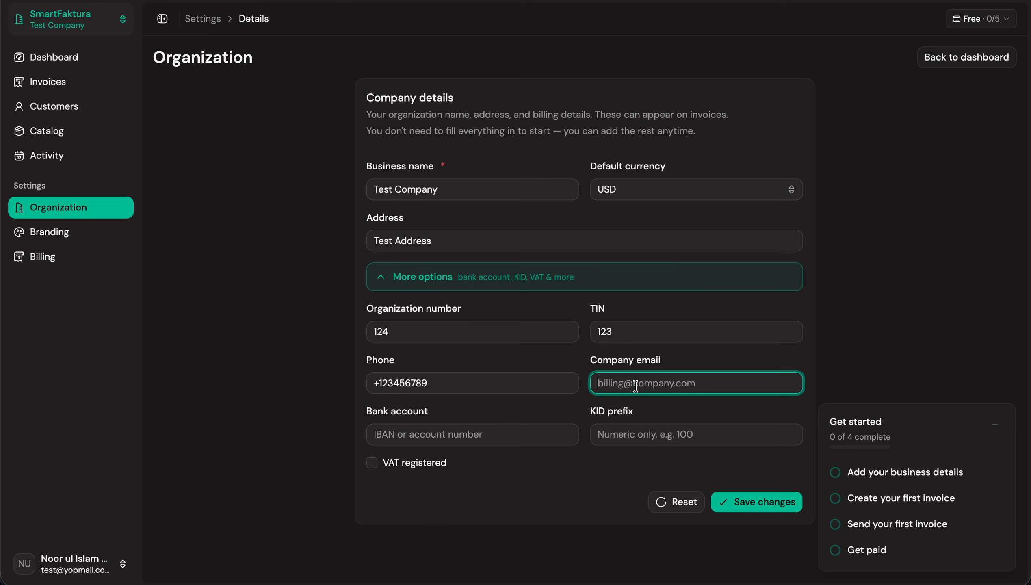
text(support@testcompany.com)
- Fill in the company's bank account number, set the KID prefix to 100 and save the organization details
click(536, 436)
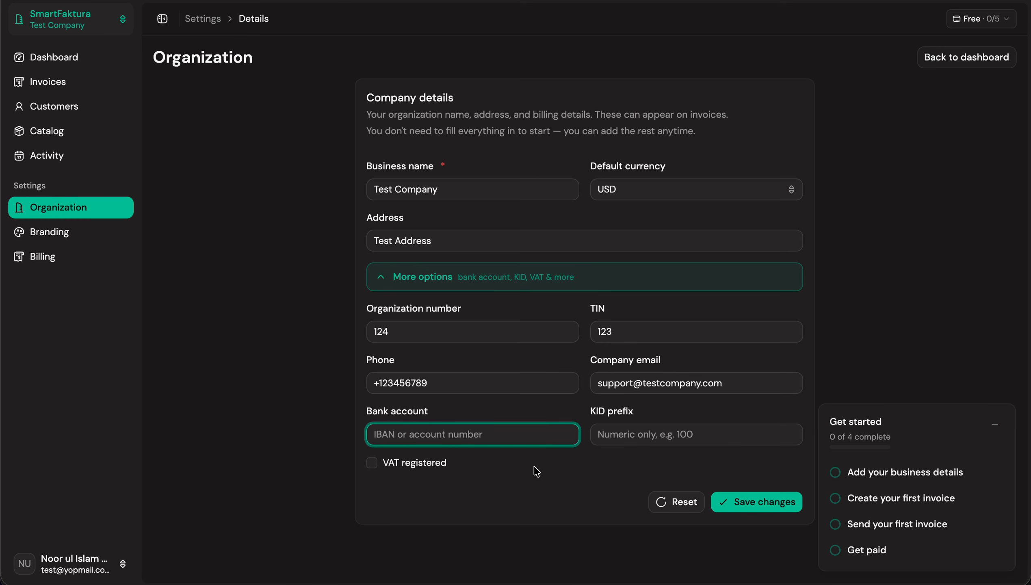
text(123456789)
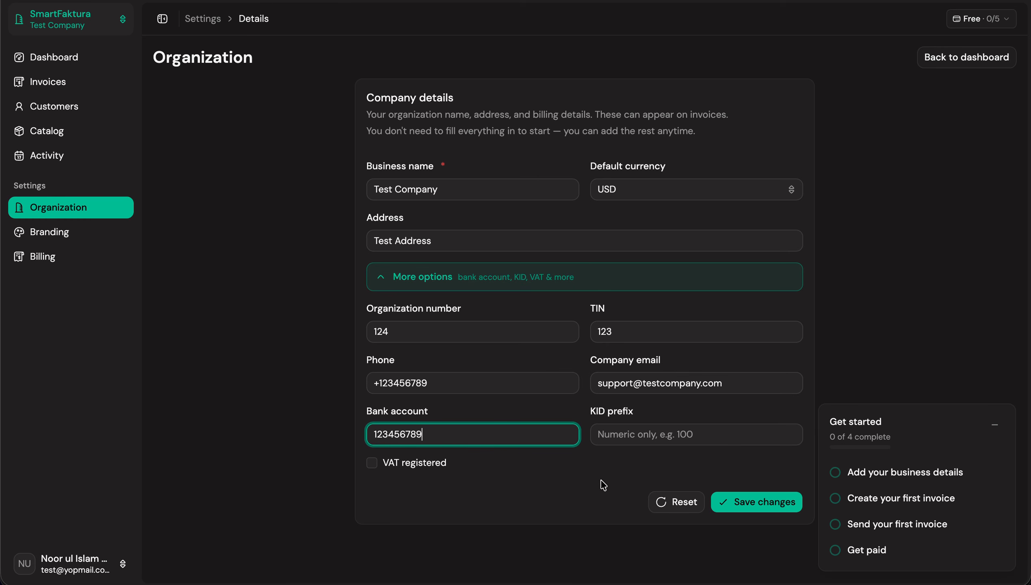
click(633, 436)
text(100)
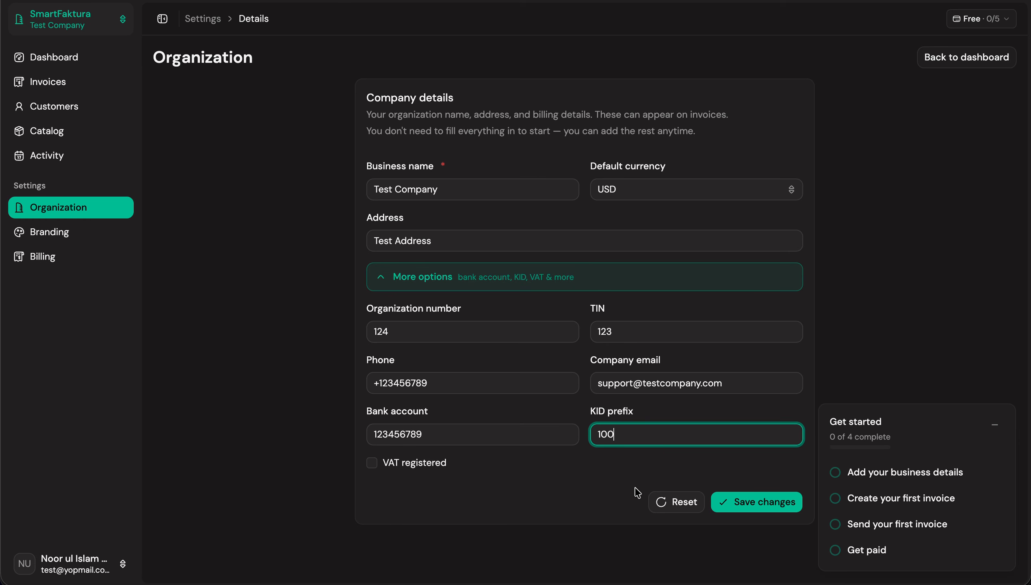
click(754, 507)
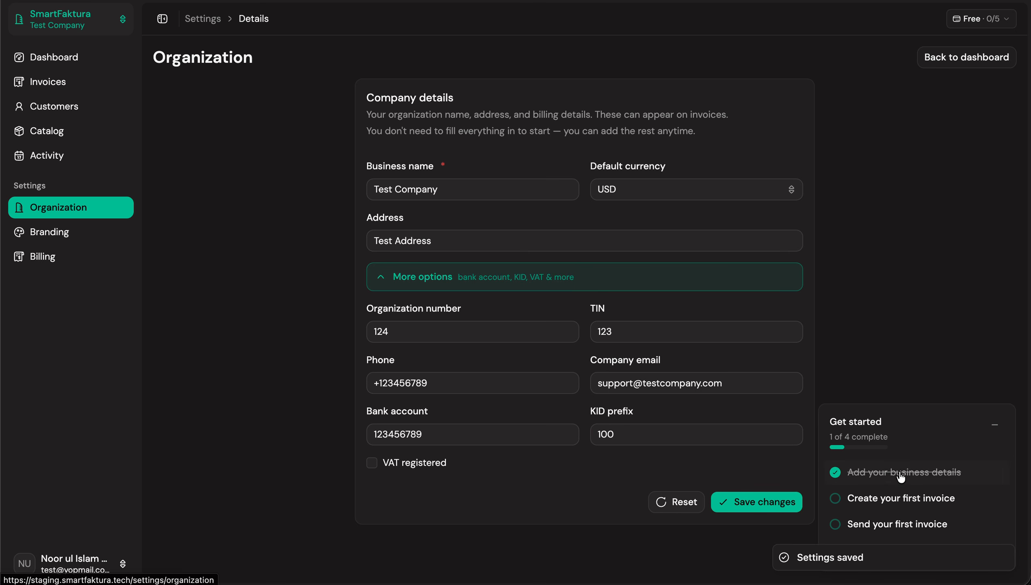
click(887, 510)
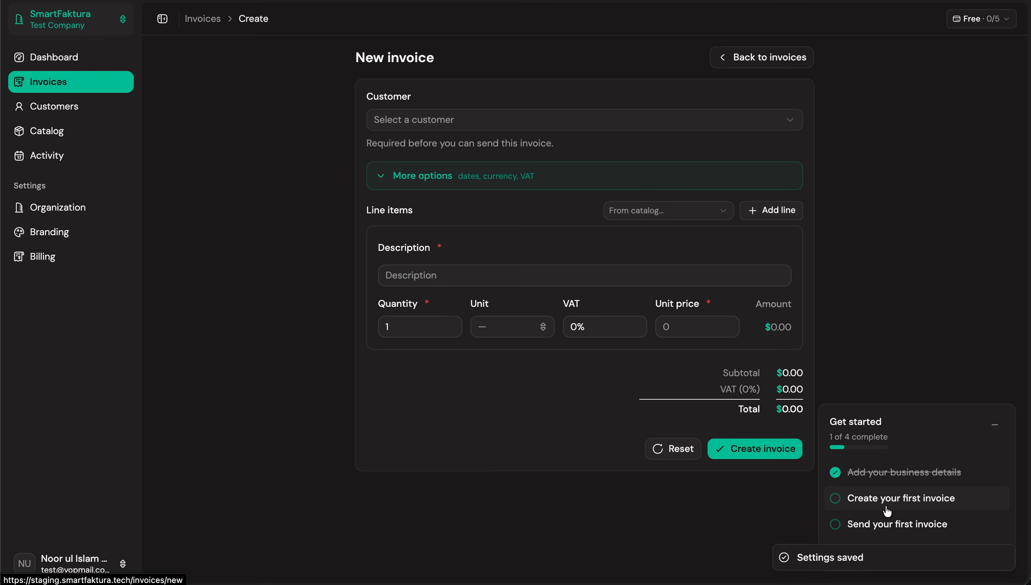
click(617, 124)
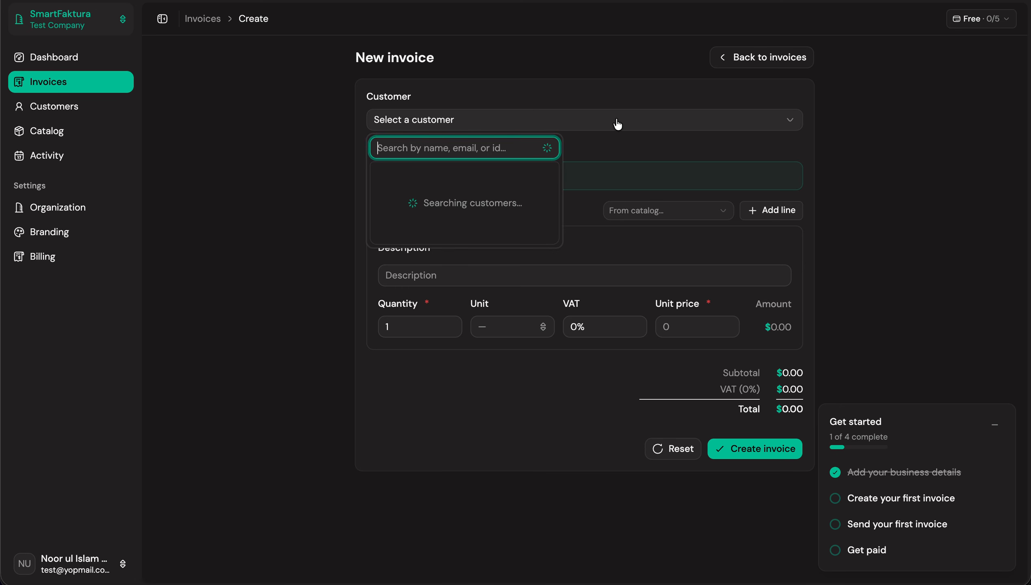
click(635, 150)
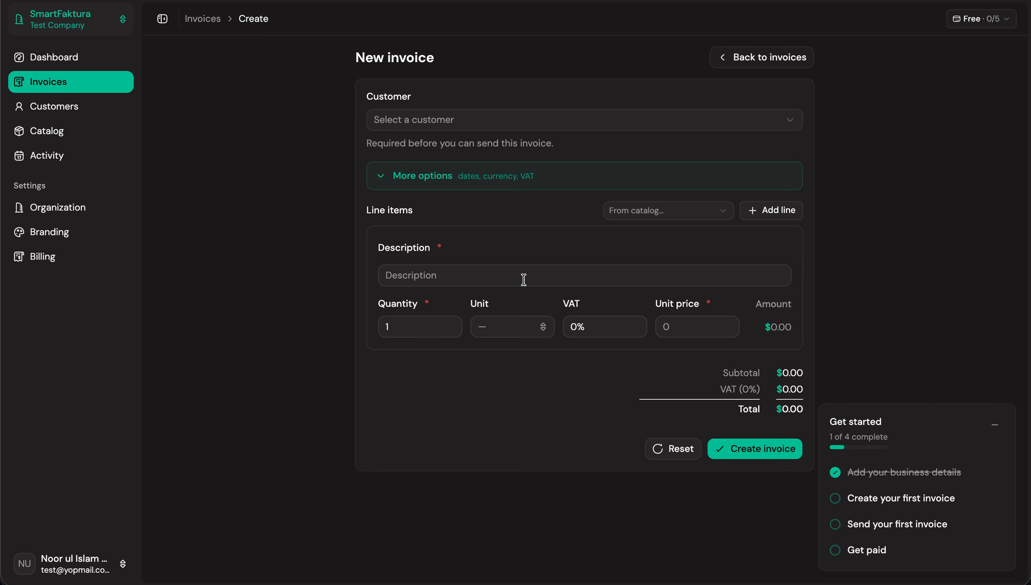
- Start a new customer record and fill in the customer's name and email
click(119, 107)
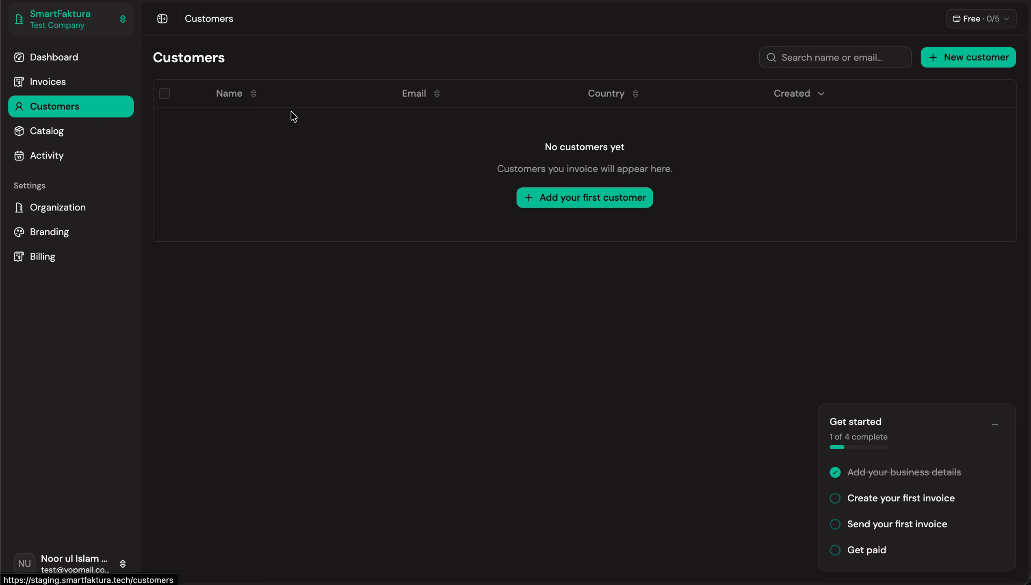
click(625, 203)
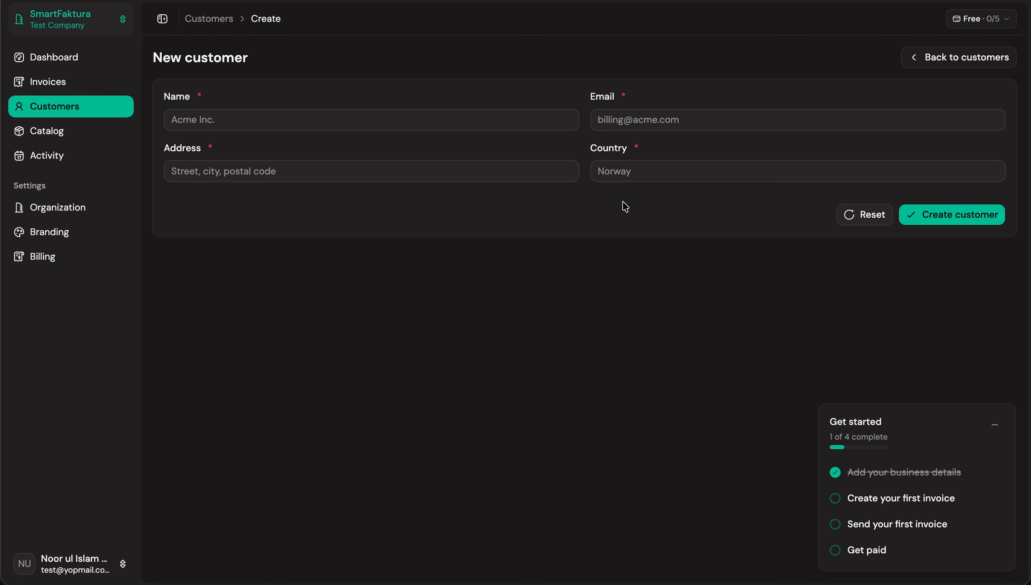
click(443, 119)
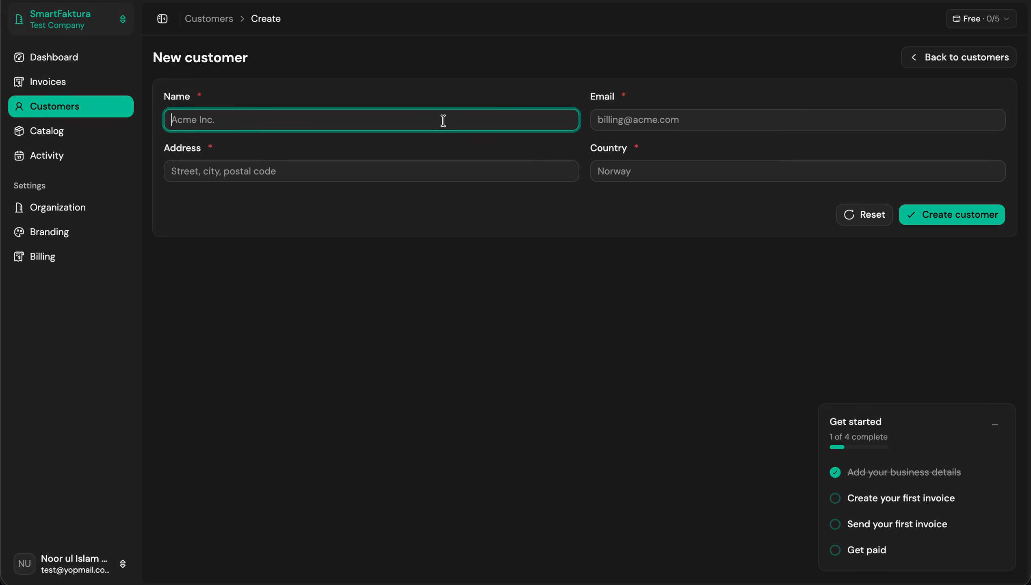
text(Jo)
click(671, 120)
text(jo)
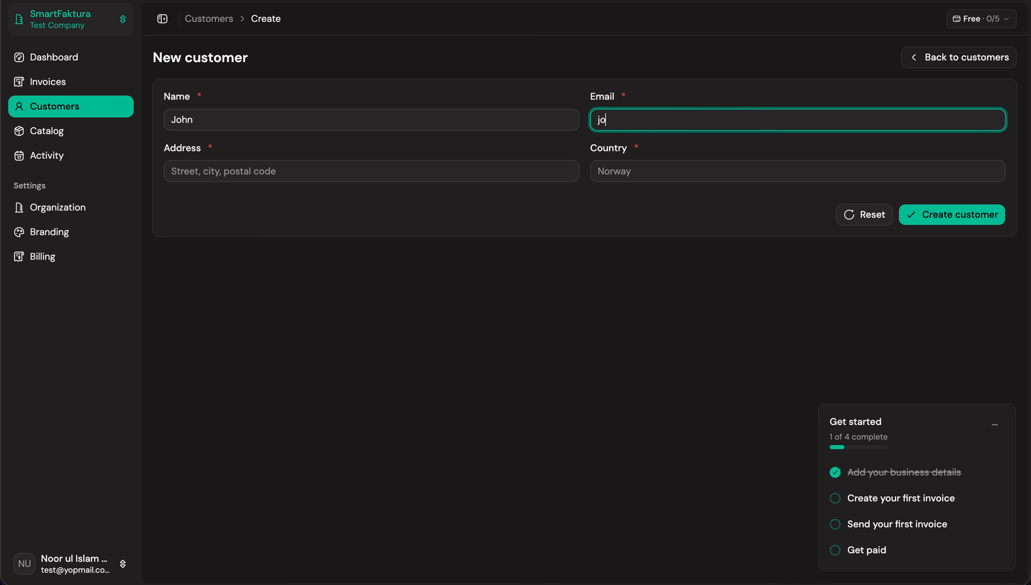
text(hn@customer.com)
- Enter the customer's address, set the country to USA and create the customer
click(515, 172)
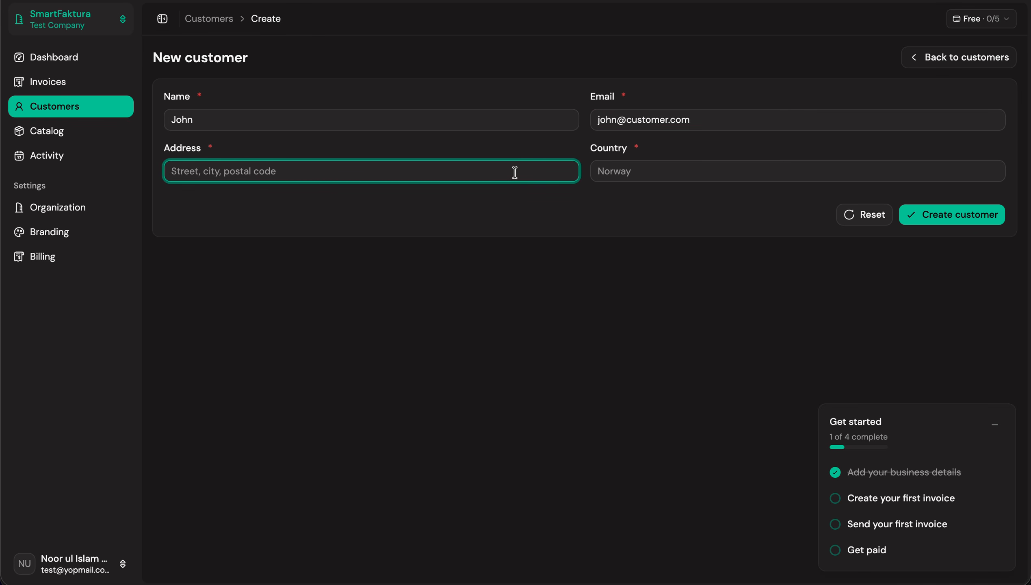
text(test address)
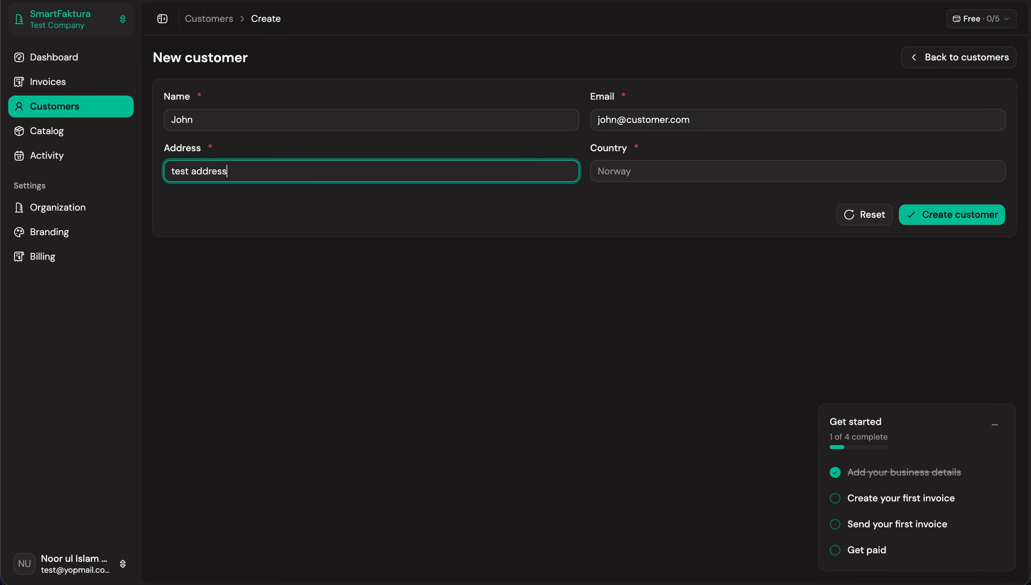
text( for john)
click(759, 175)
text(USA)
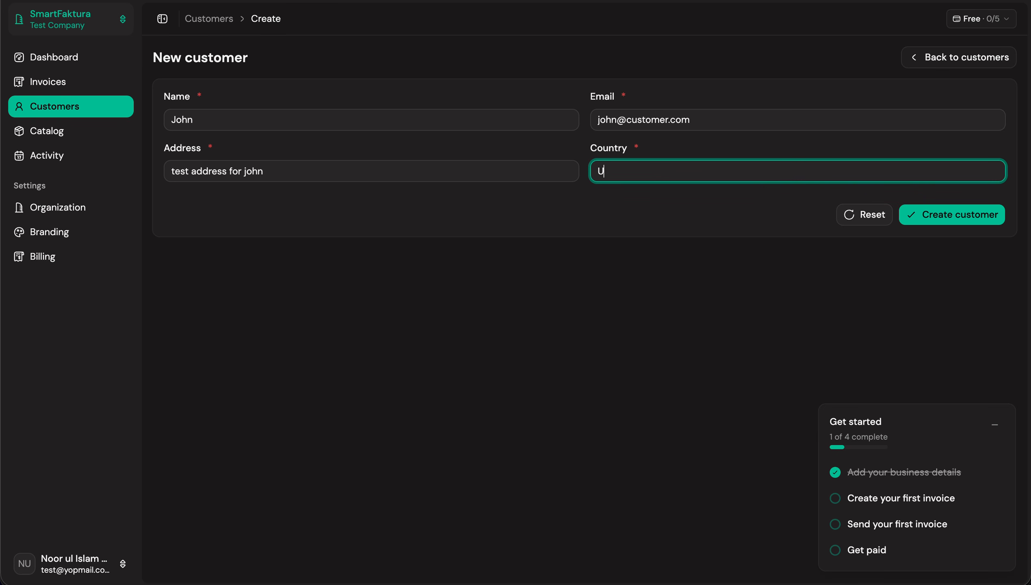
click(992, 216)
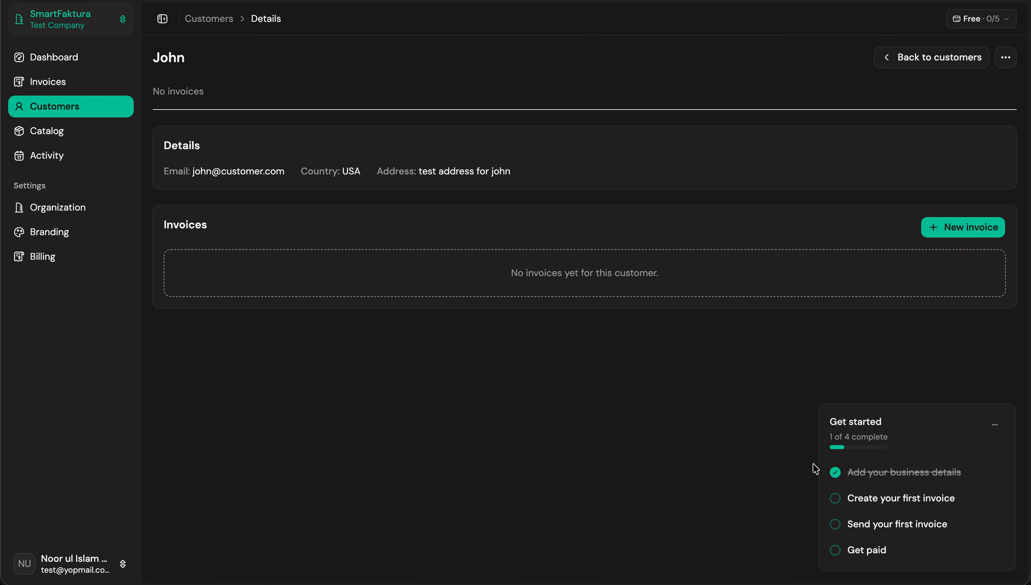
- Start the first invoice from the getting-started checklist and assign it to the newly created customer
click(895, 504)
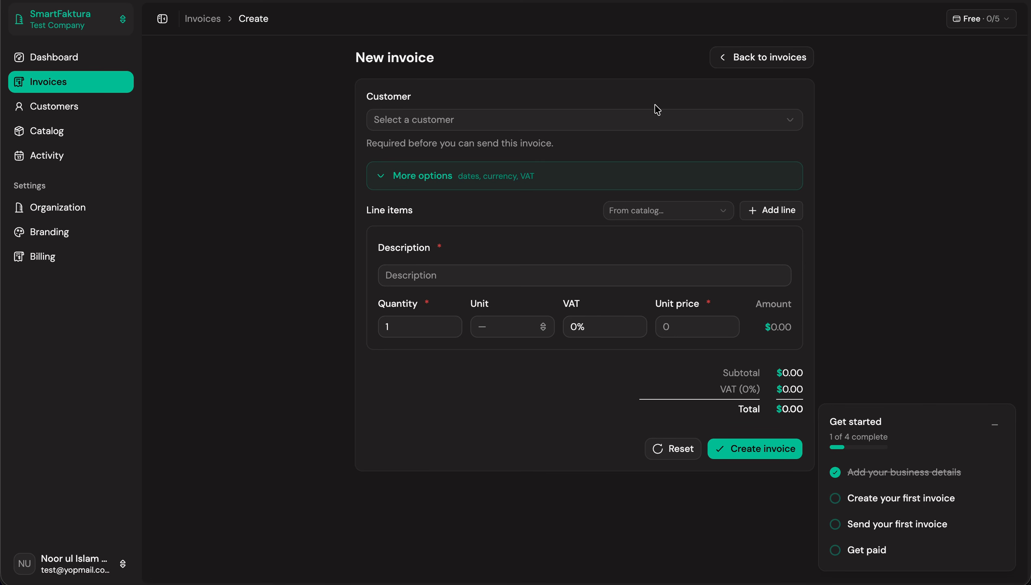
click(663, 119)
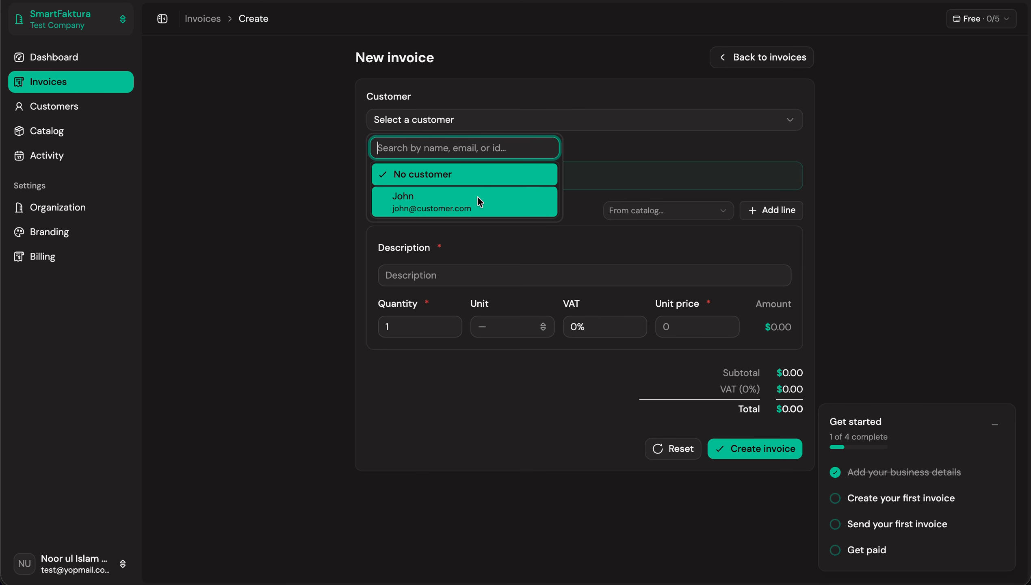
click(479, 200)
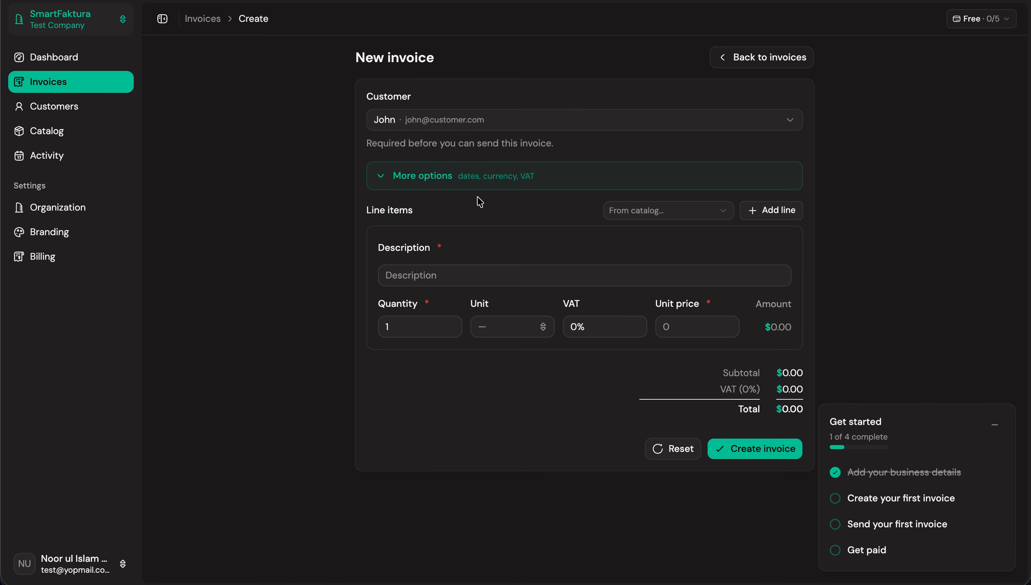
- Fill in the invoice line item "XYZ clothes" with quantity 3, unit pcs and a unit price of 5
click(593, 271)
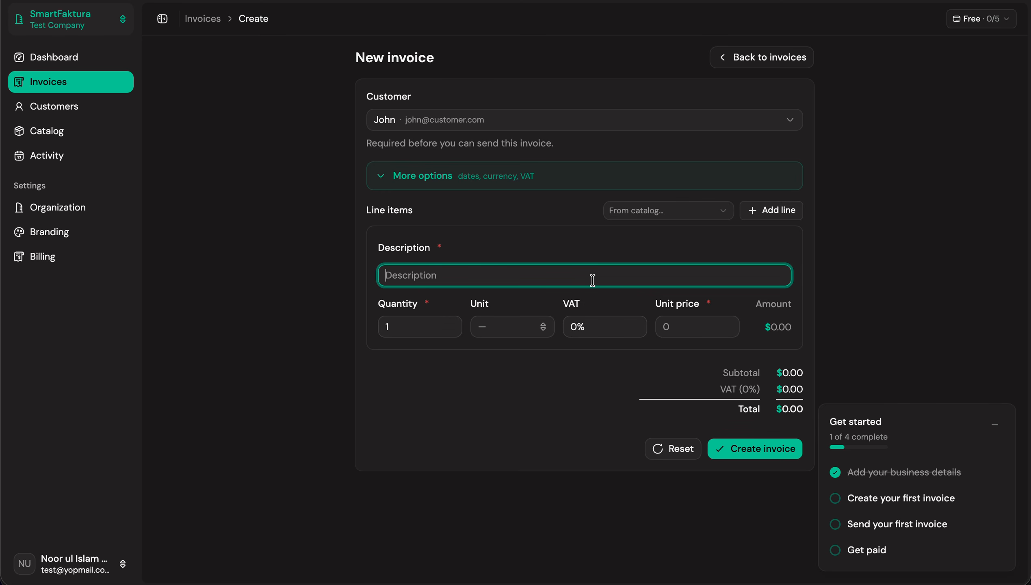
text(XYZ clothers)
click(450, 327)
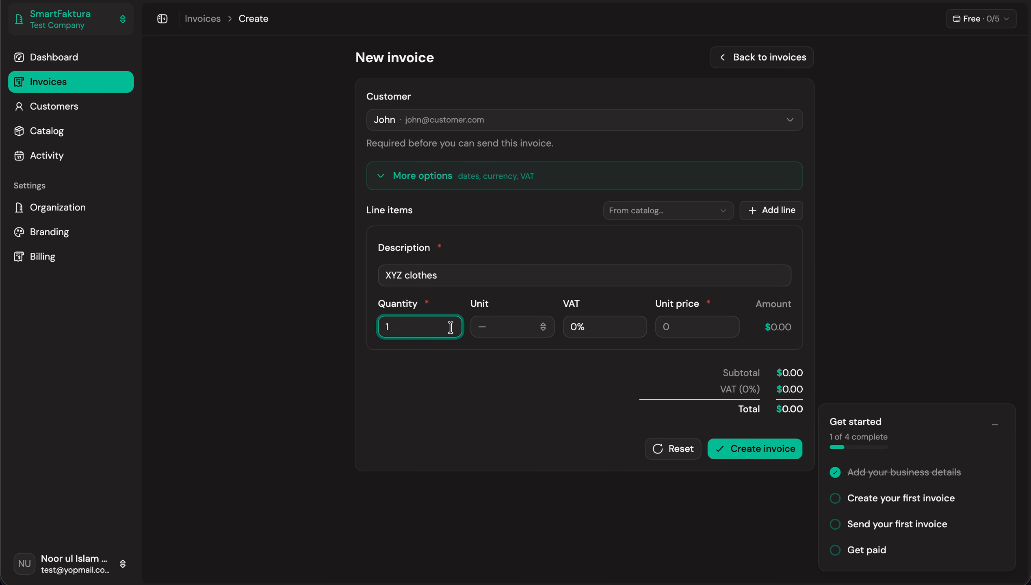
key(BackSpace)
text(3)
click(540, 330)
click(539, 329)
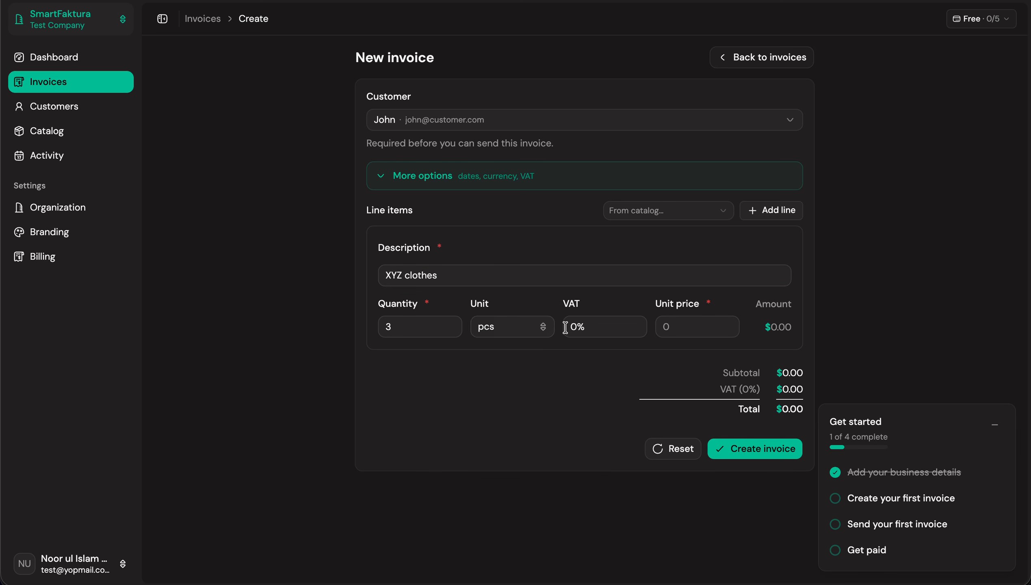
click(699, 329)
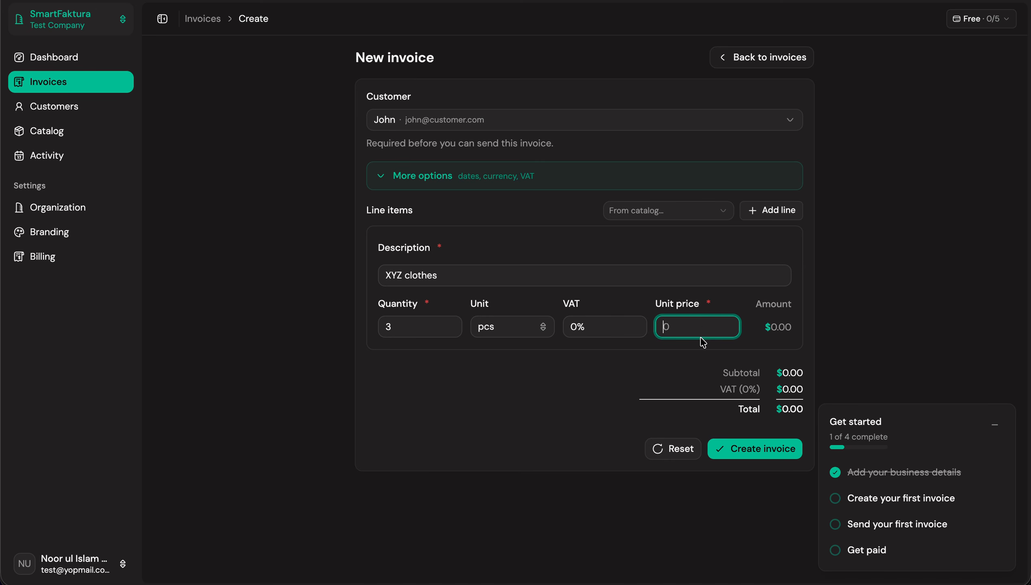
text(5)
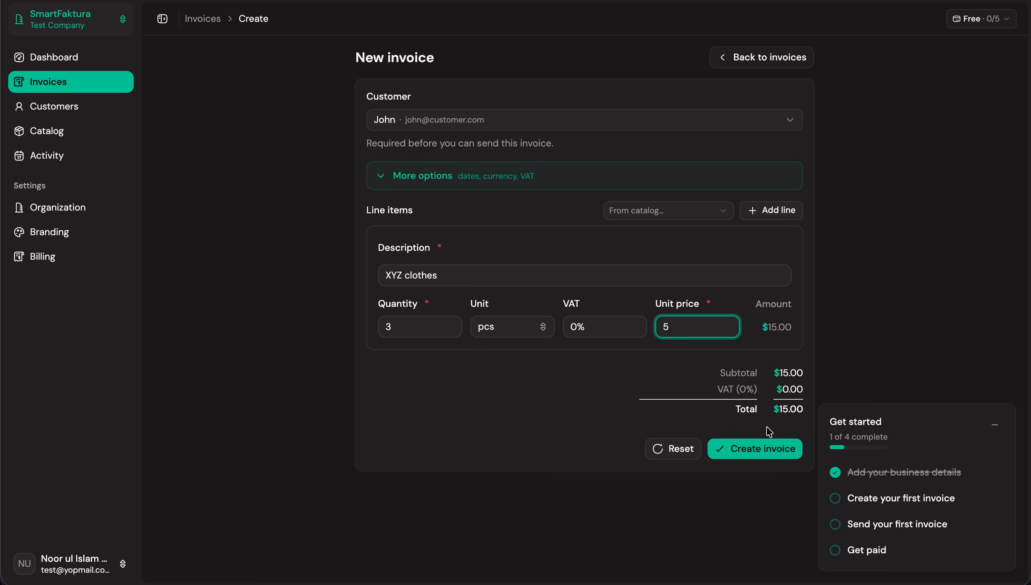
- Expand the invoice's additional options and set the VAT rate to 2%
click(729, 188)
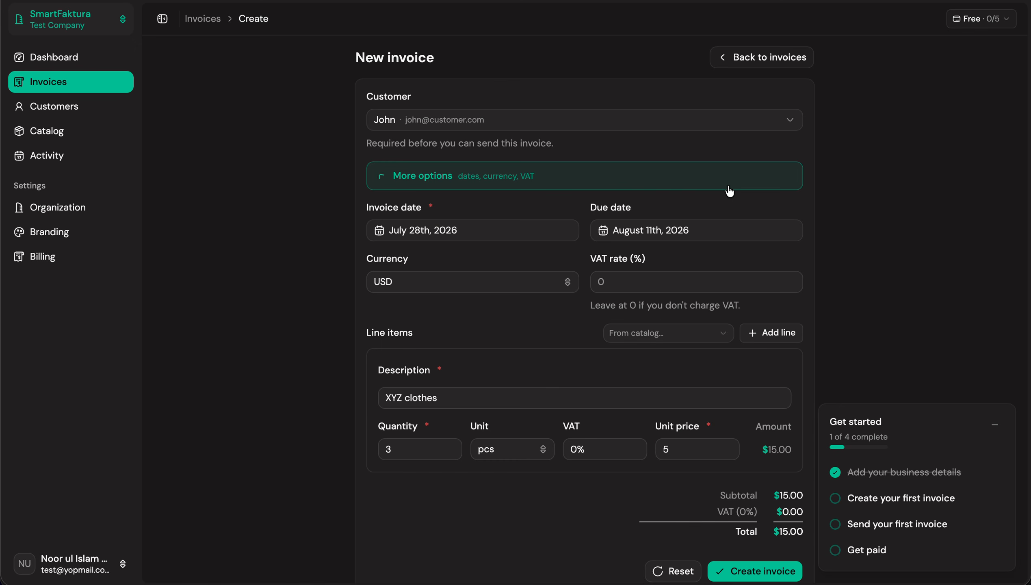
scroll(729, 191, down, 1)
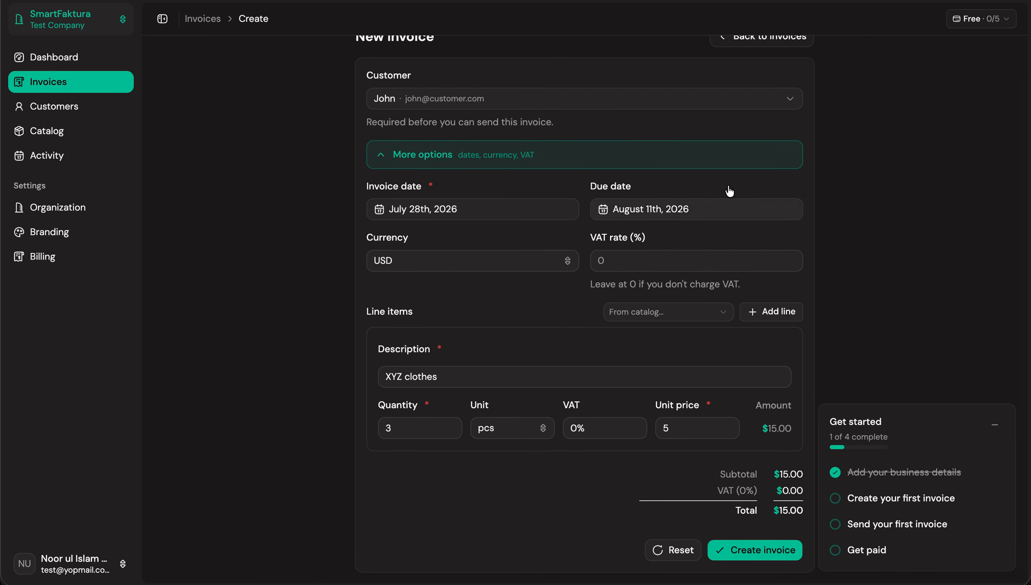
click(639, 262)
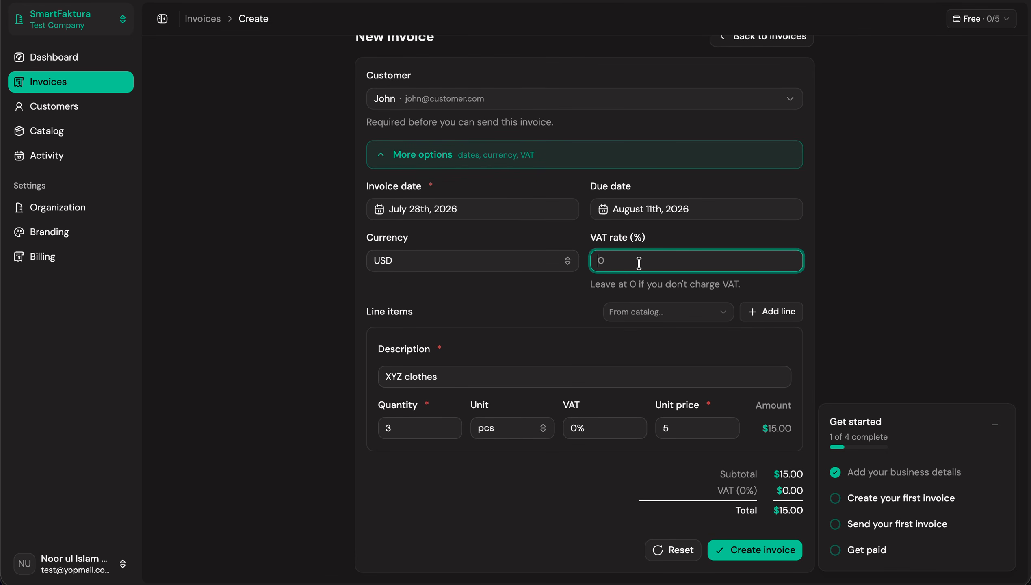
text(2)
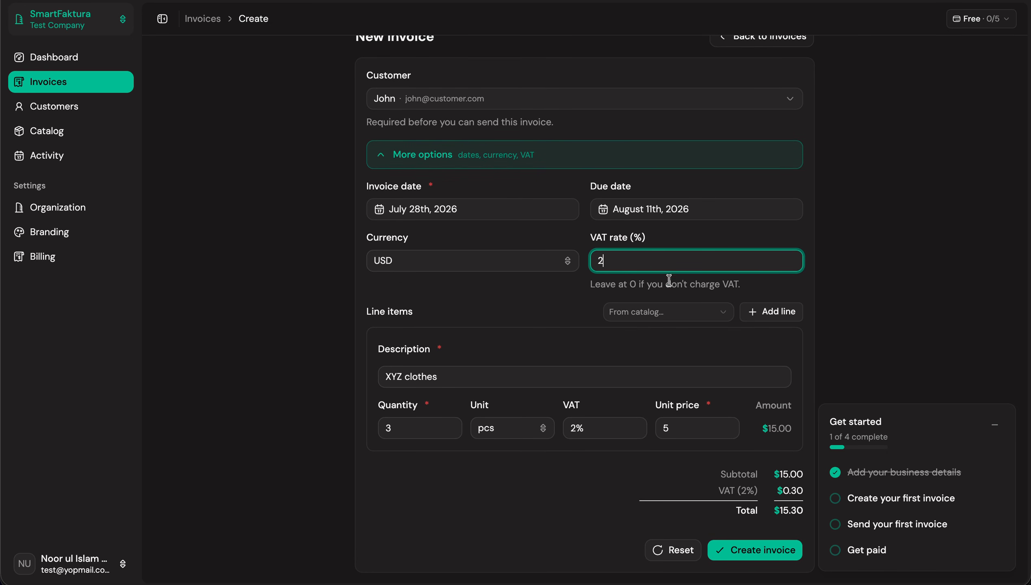
- Clear the invoice's VAT rate and check the available currency options
key(BackSpace)
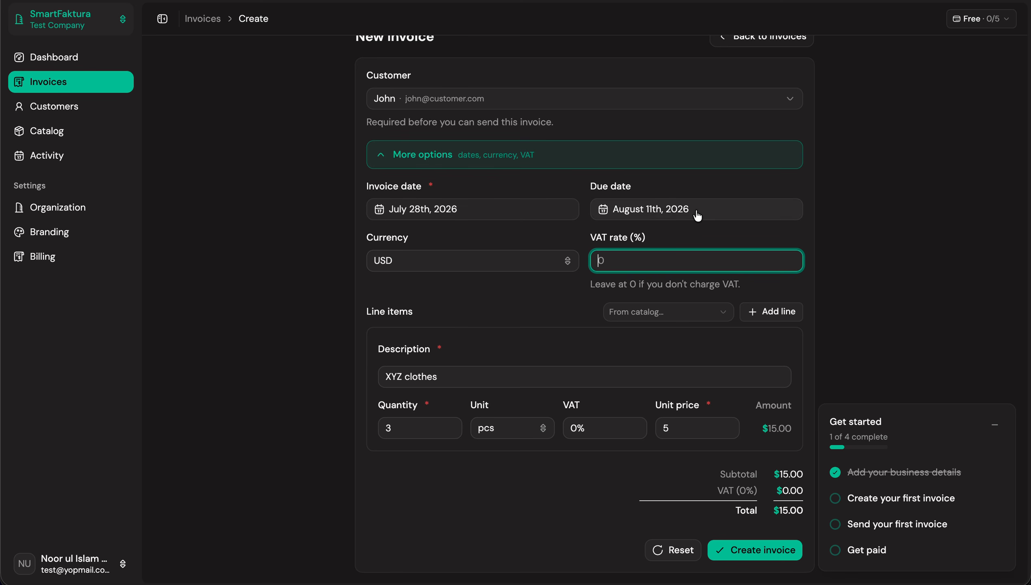
click(536, 261)
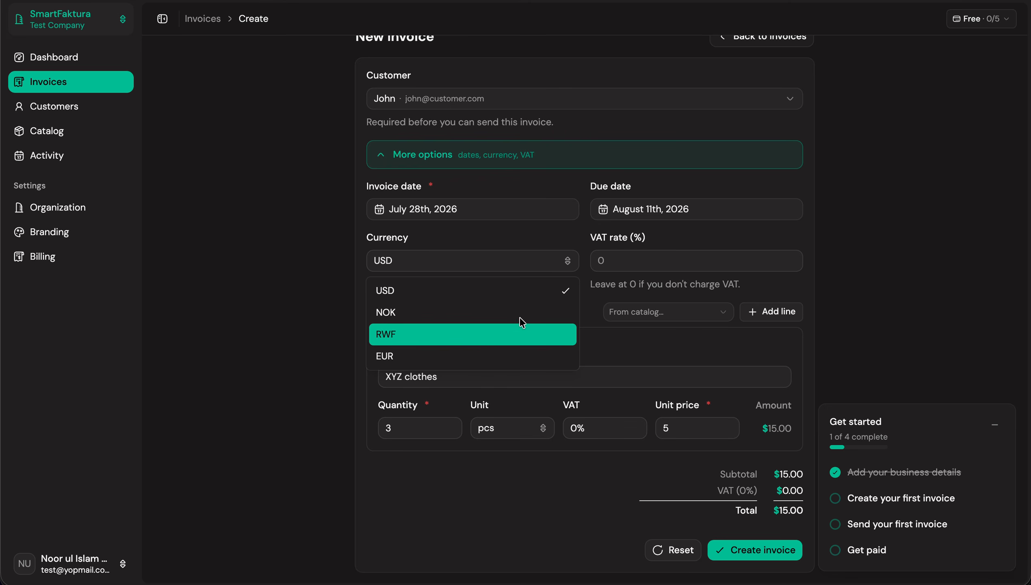
click(549, 245)
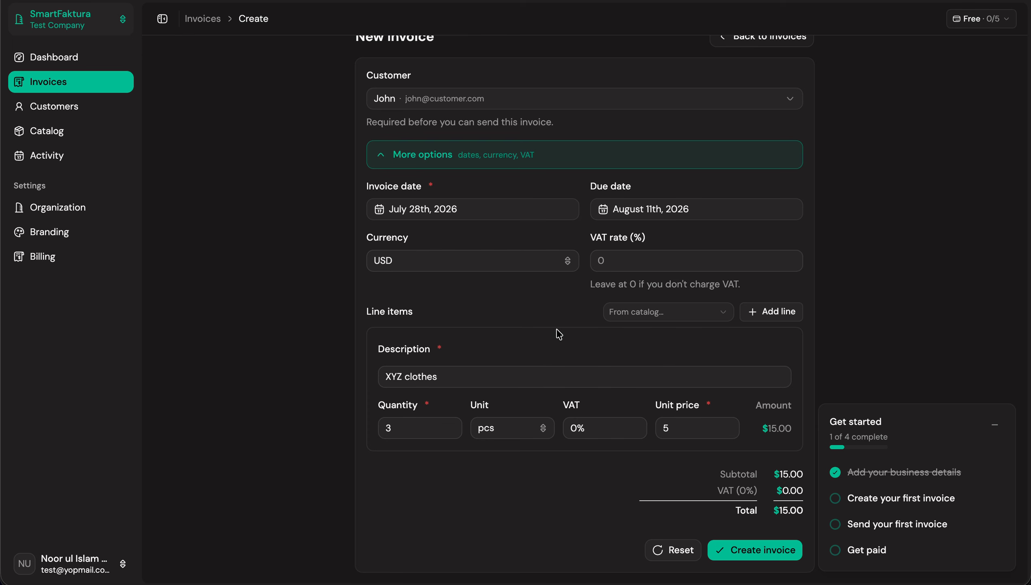
- Create a new catalog product from the invoice form, named "Pants", with a unit price of 6
click(658, 313)
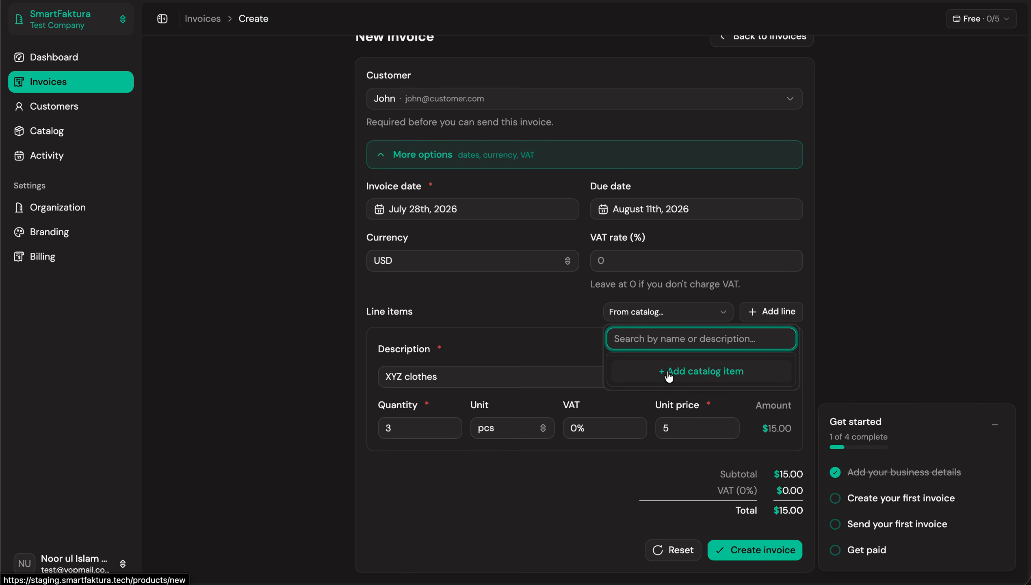
click(669, 373)
click(452, 122)
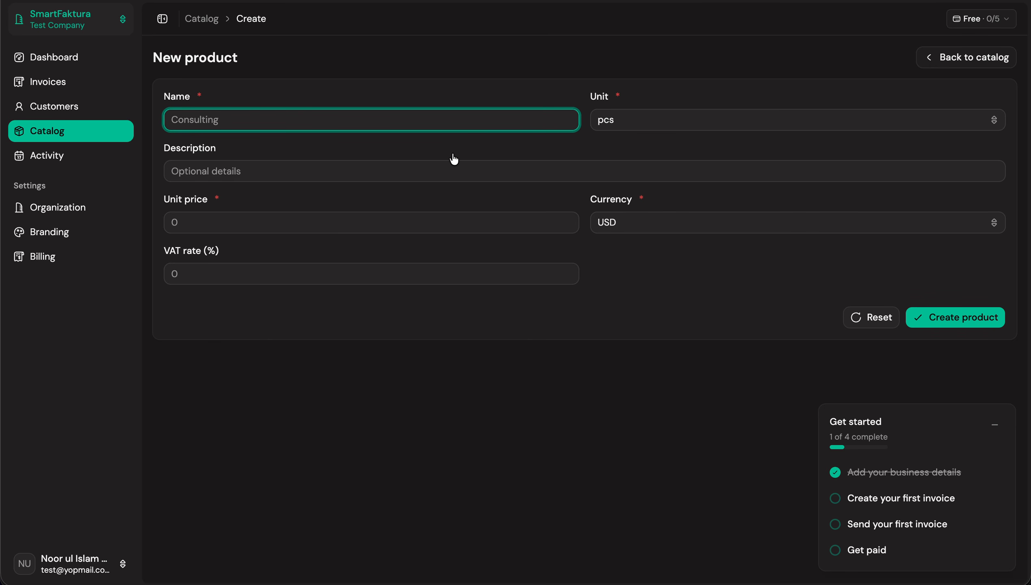
text(Pants)
click(463, 225)
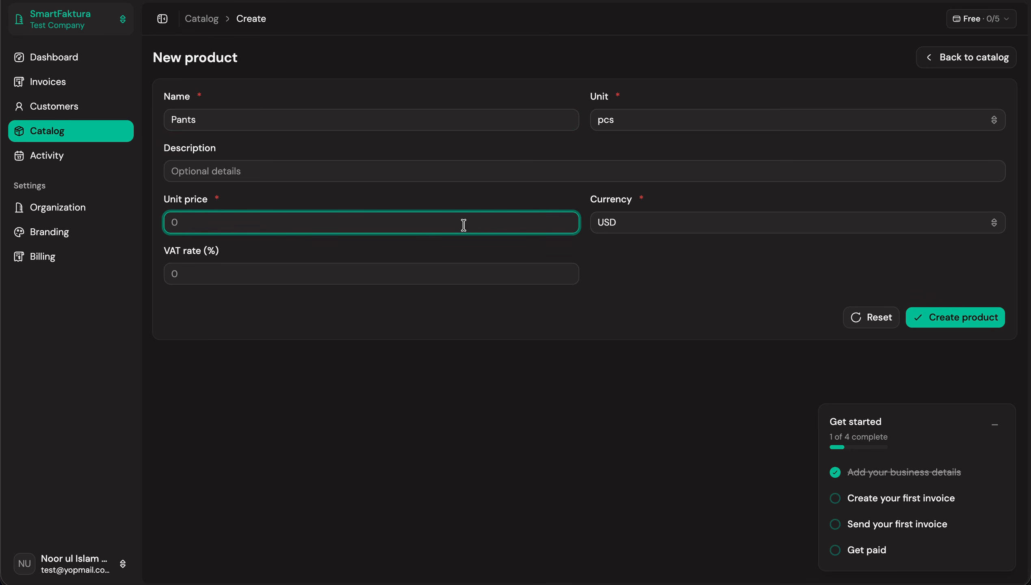
text(6)
click(968, 324)
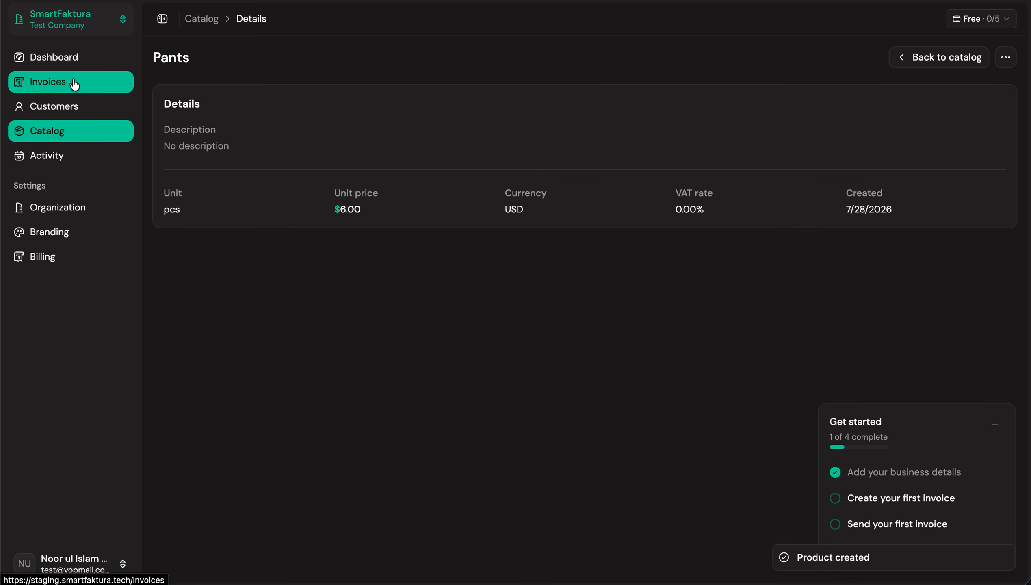
- Return to the new invoice form and add the catalog item "Pants" as a line item
key(alt+Left)
key(alt+Left)
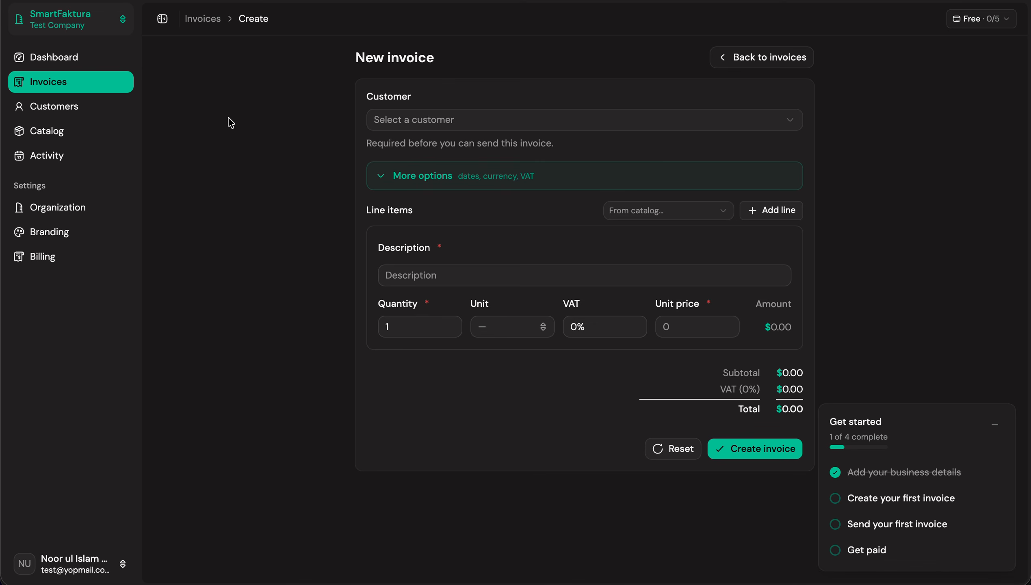
click(670, 219)
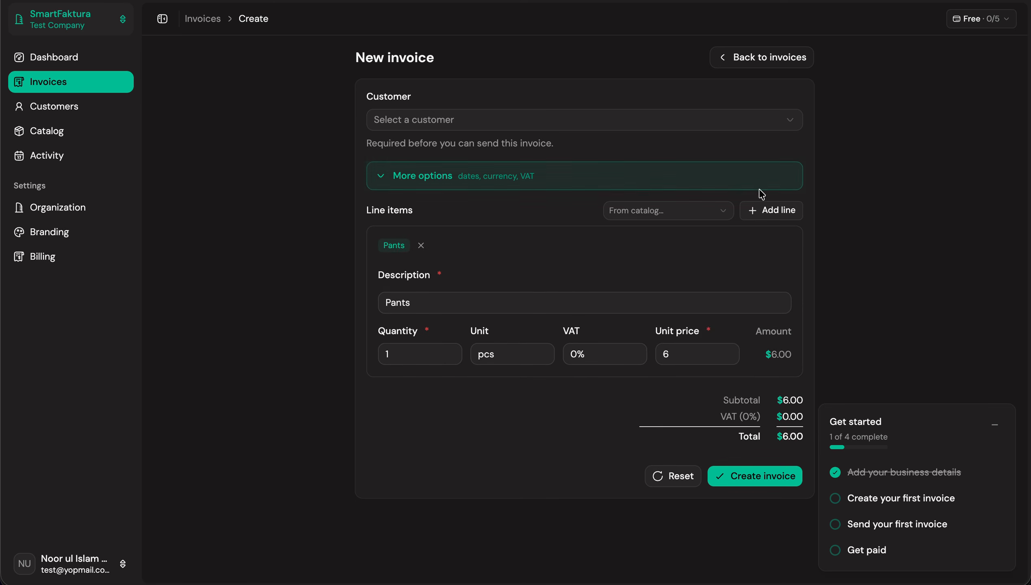
- Add a second line item "Shirt" with quantity 3, unit pcs and unit price 5, and create the invoice
click(765, 213)
click(504, 430)
text(Shirt)
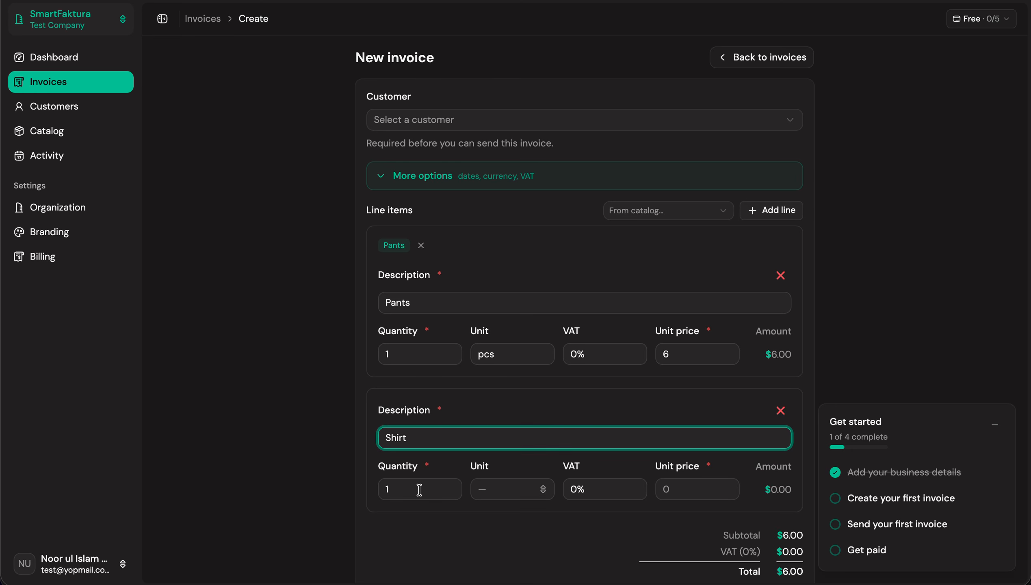
click(419, 489)
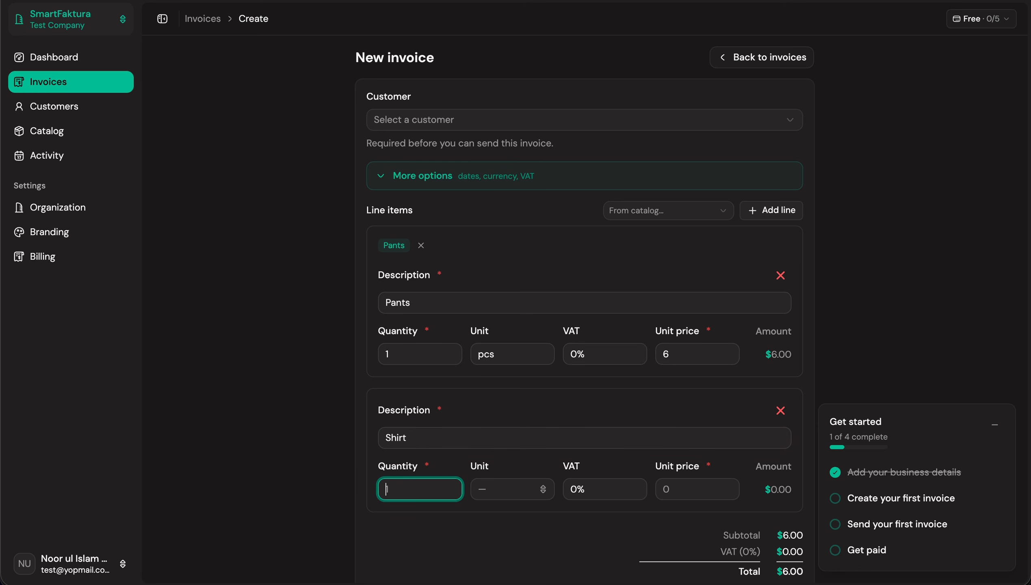
text(3)
click(680, 490)
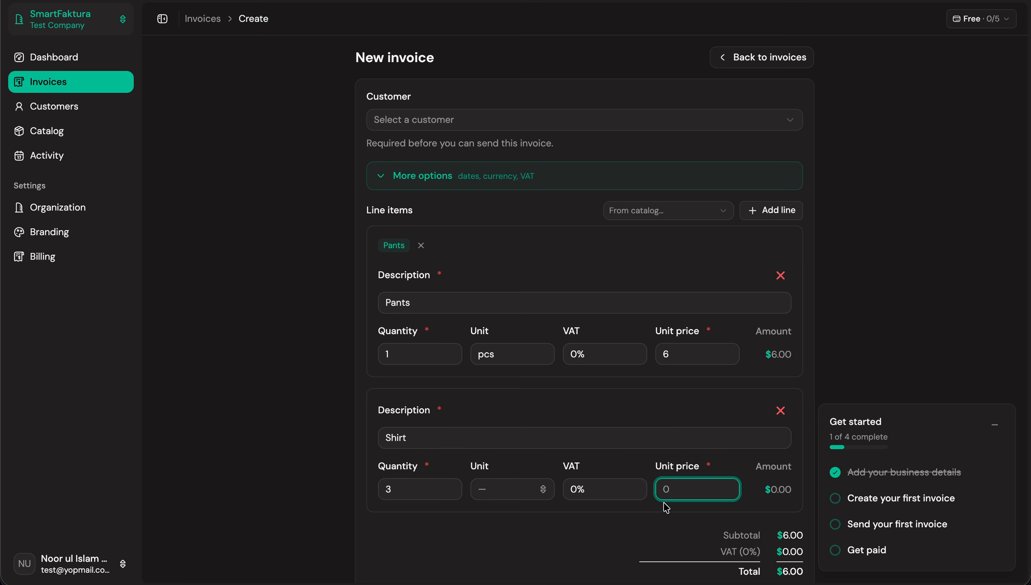
text(5)
click(533, 489)
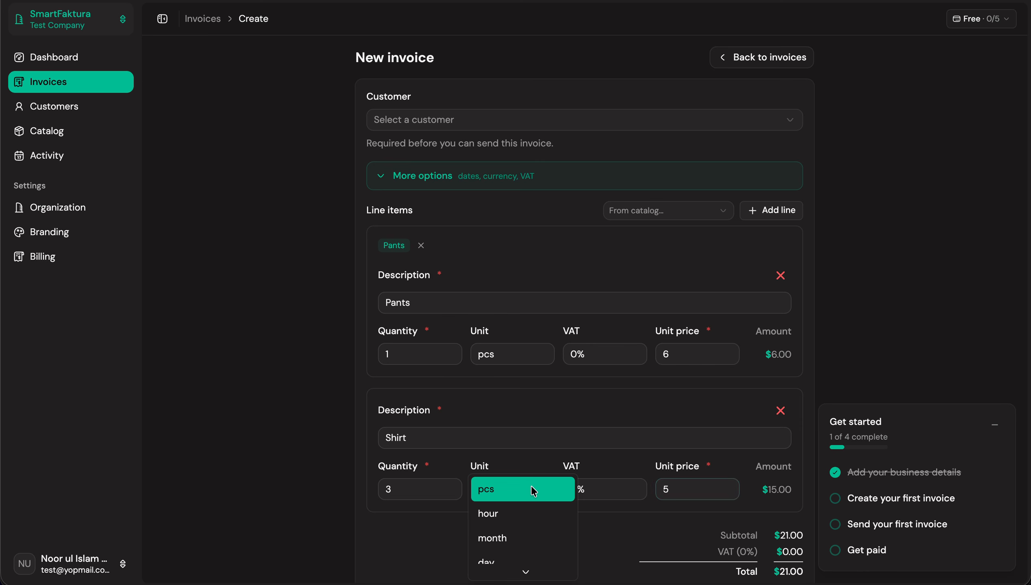
click(529, 490)
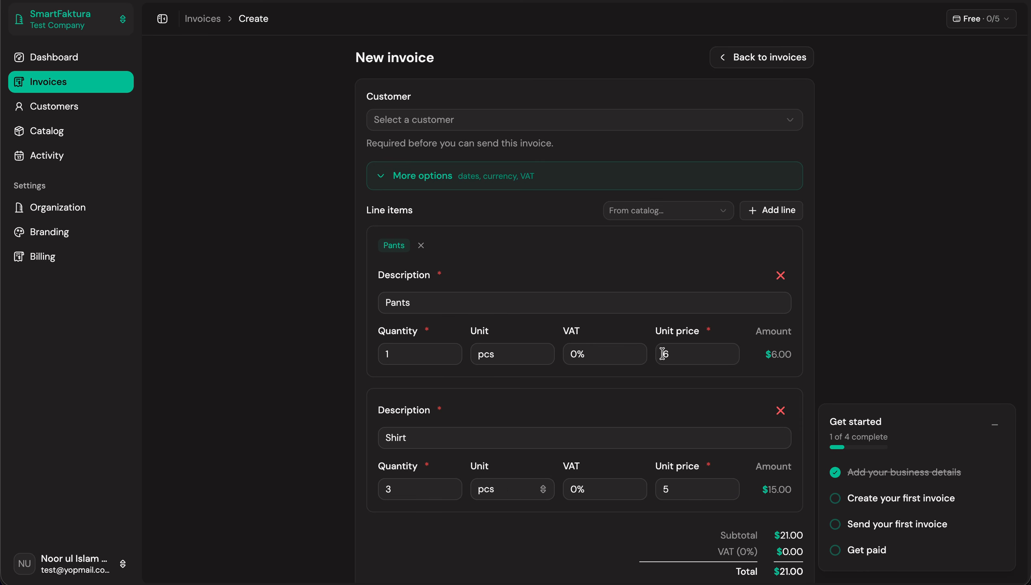
scroll(575, 429, down, 3)
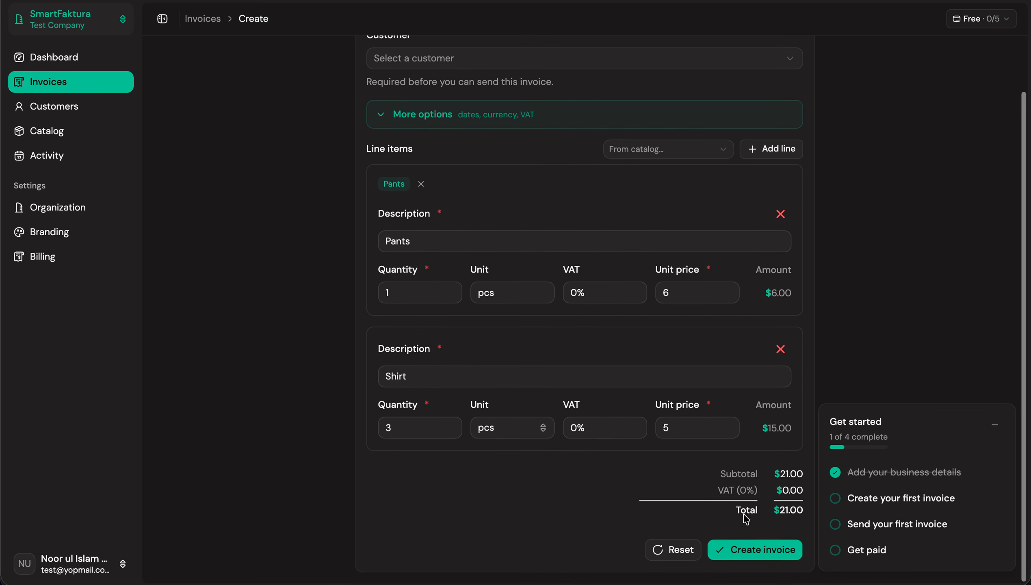
click(778, 551)
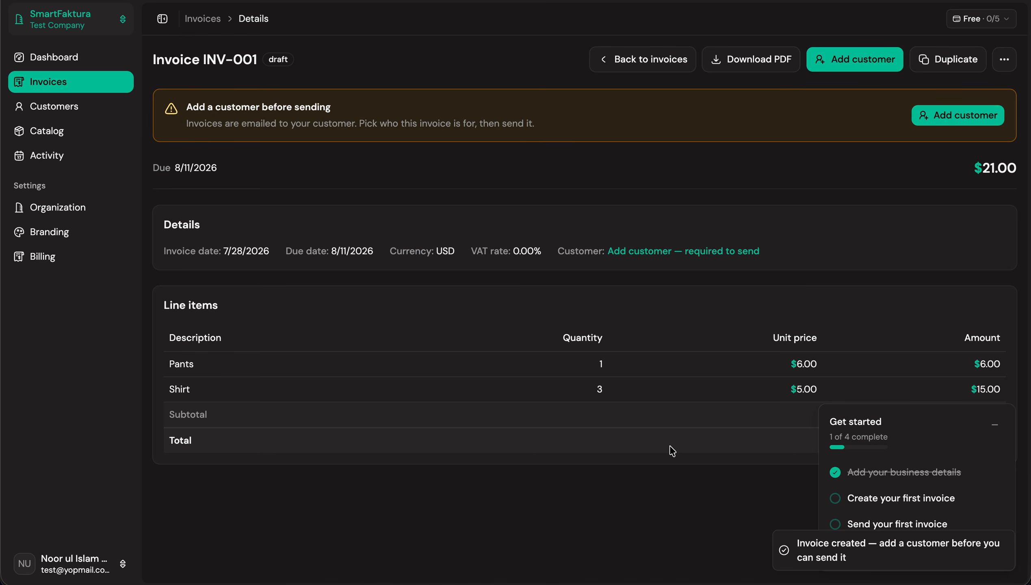
- Assign the existing customer to the draft invoice and save the changes
drag(187, 107, 387, 110)
click(399, 110)
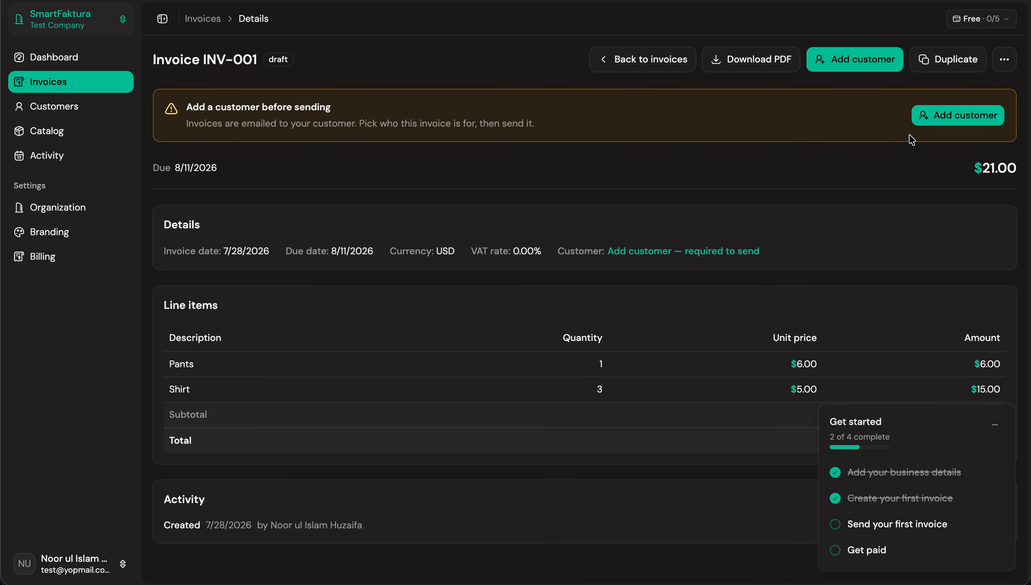
click(987, 118)
click(609, 125)
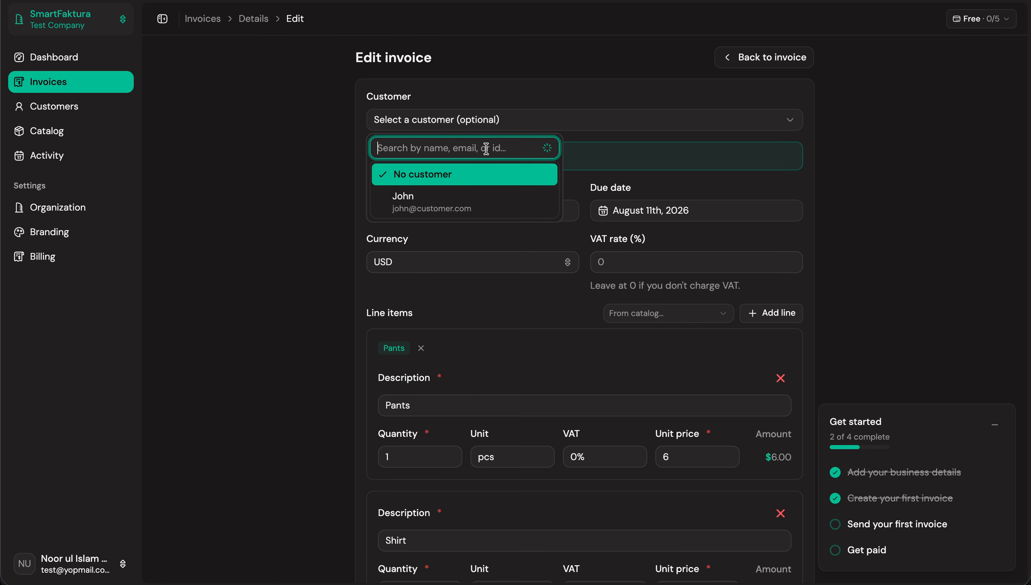
click(407, 197)
scroll(552, 210, down, 4)
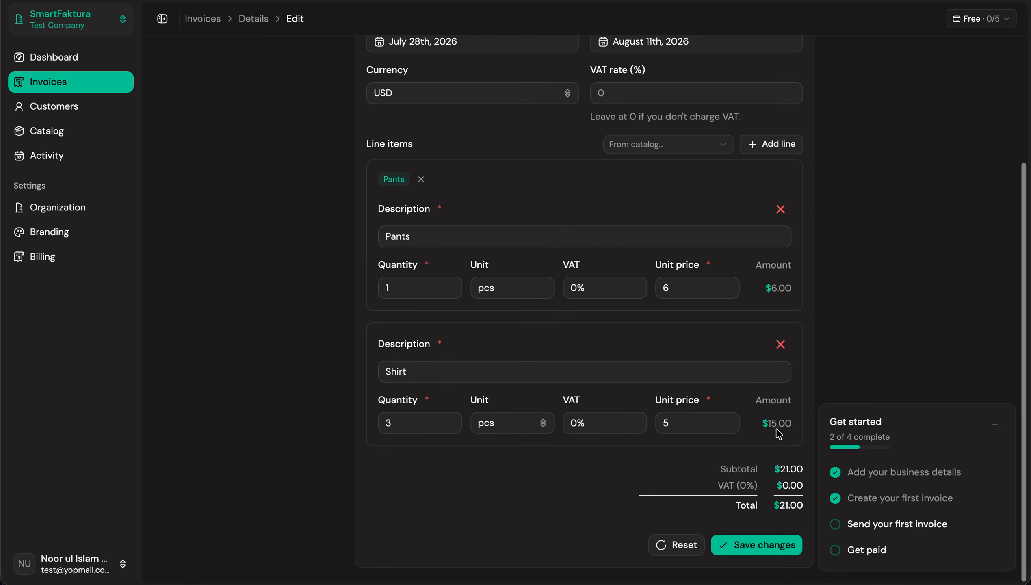
click(780, 555)
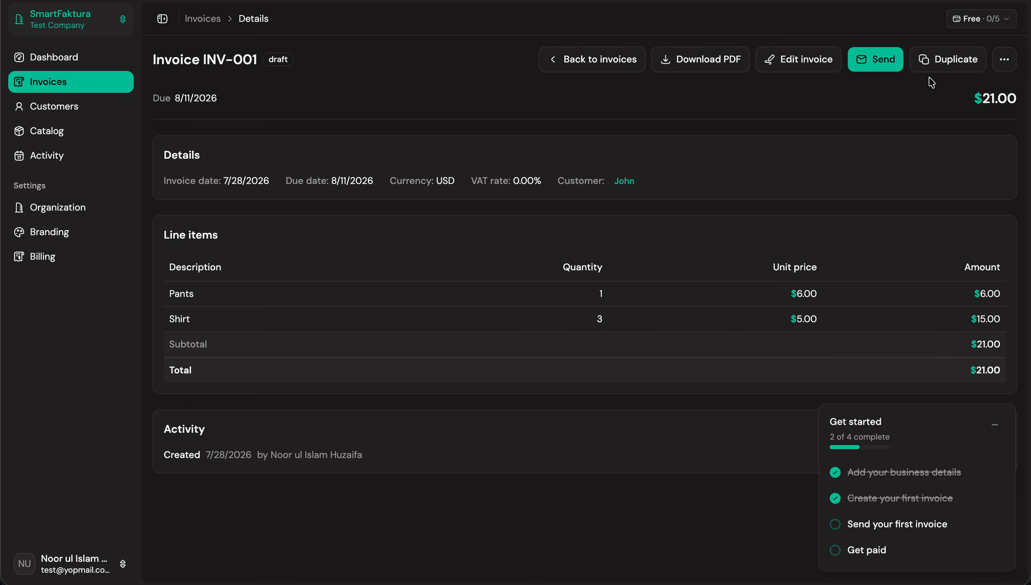
click(994, 64)
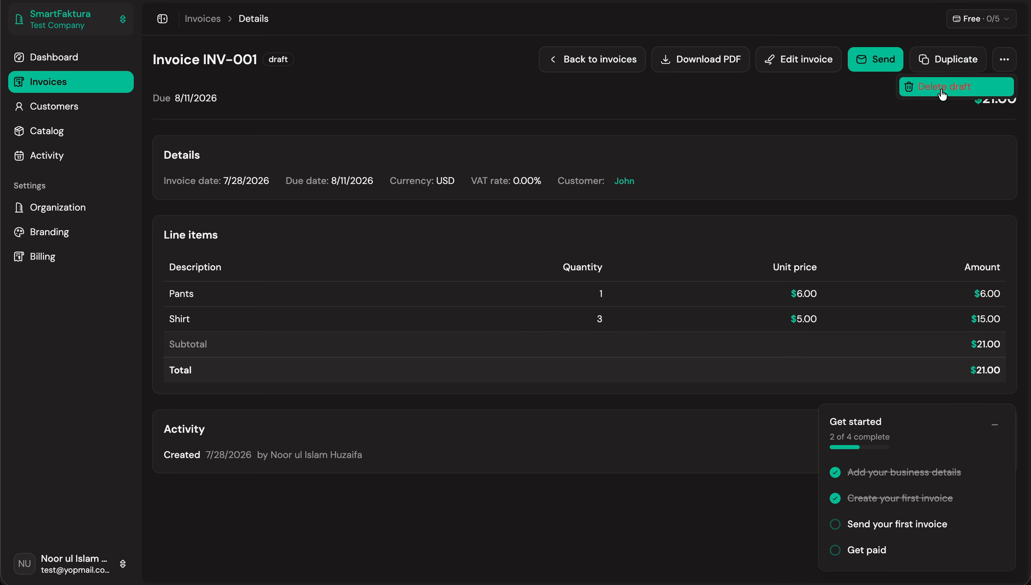
click(842, 101)
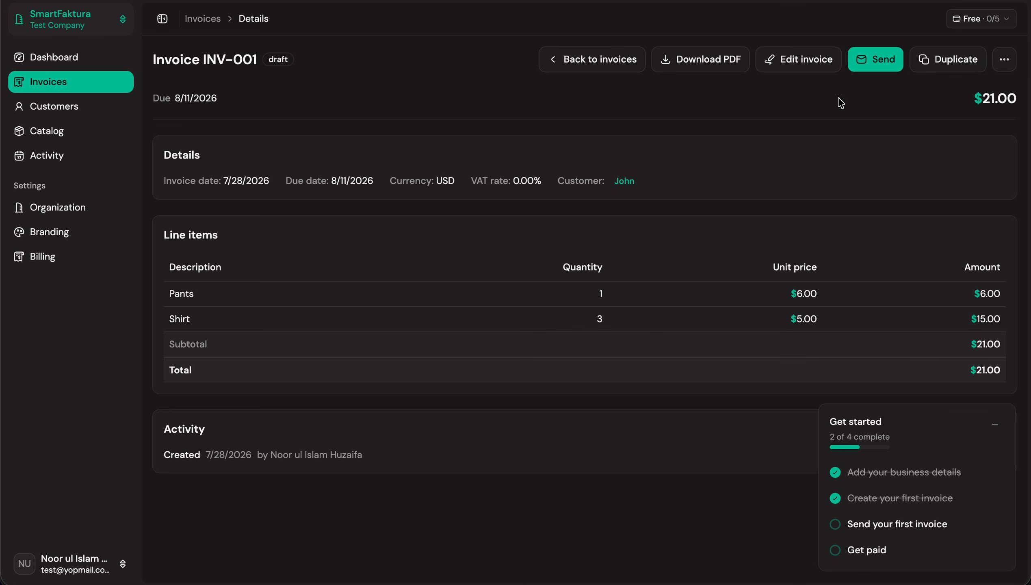
- Download the invoice as a PDF and open it to check the company and customer details
click(709, 64)
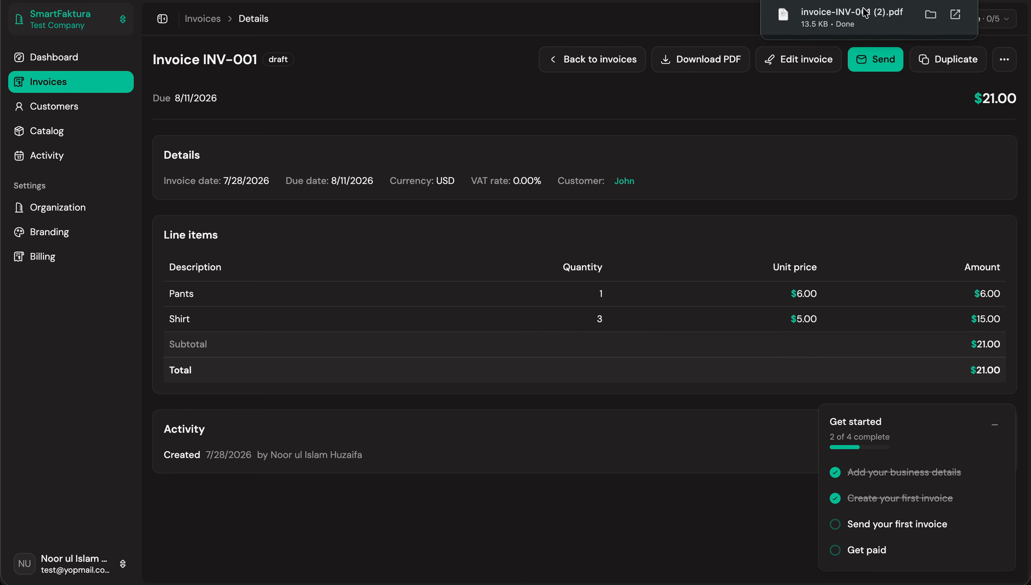
click(865, 13)
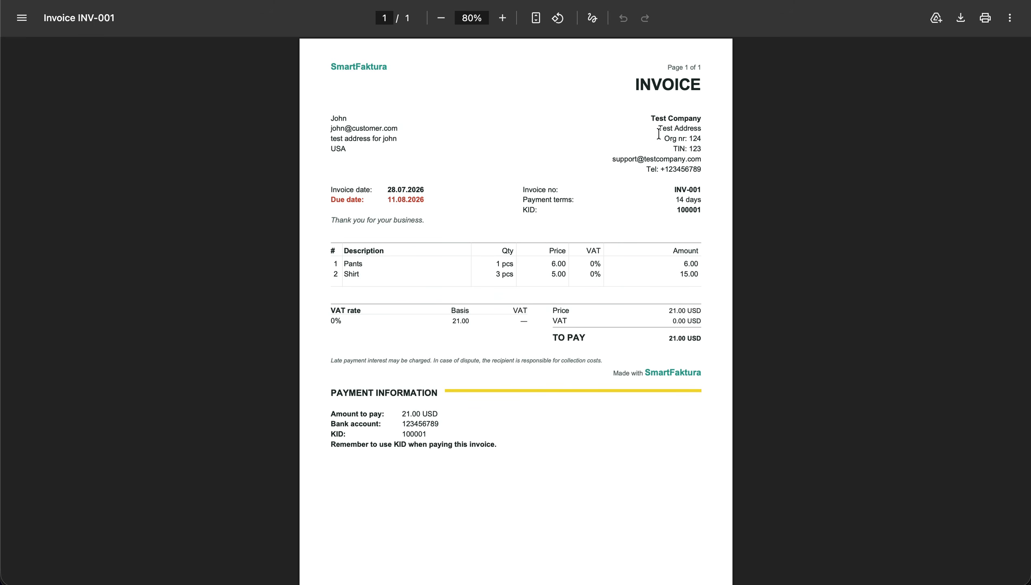
drag(653, 115, 691, 174)
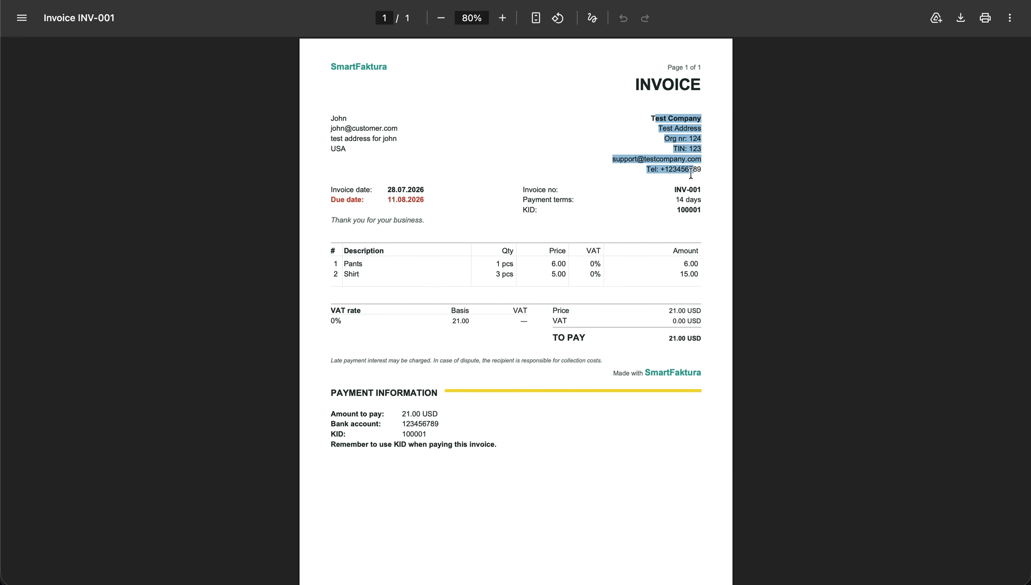
drag(330, 115, 343, 167)
click(378, 133)
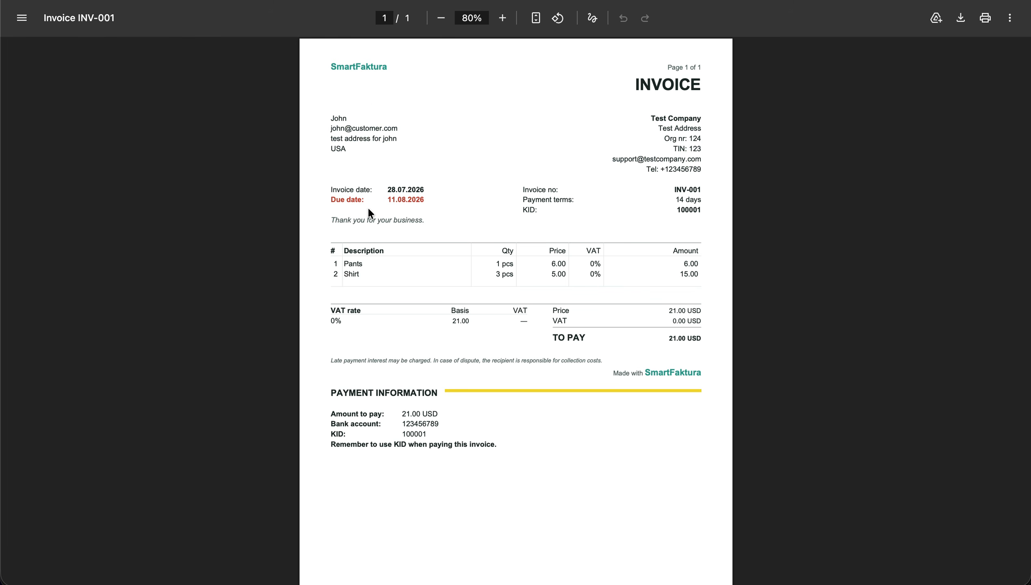
key(super+w)
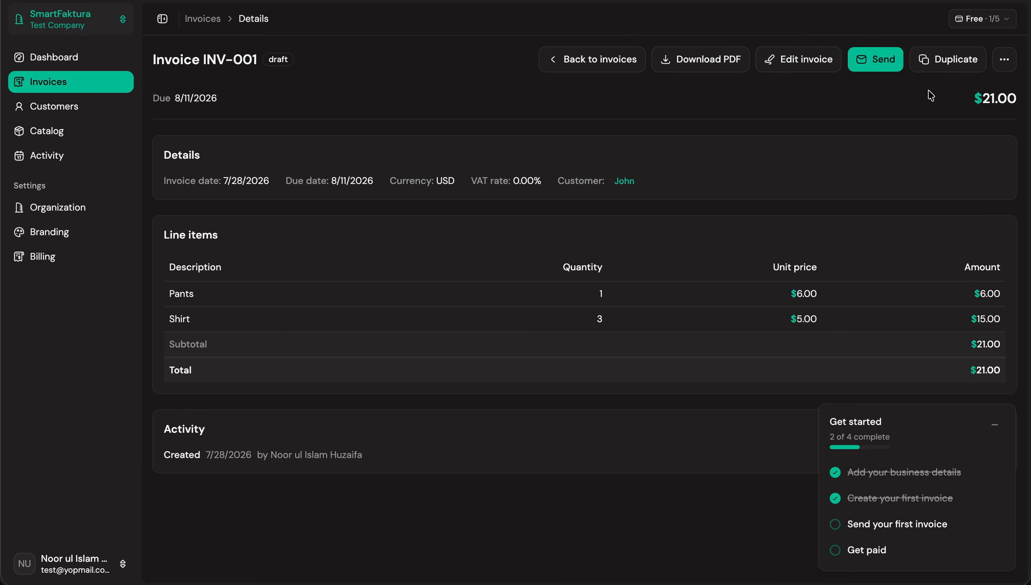
- Reopen the downloaded invoice PDF and check its invoice date and due date
click(666, 65)
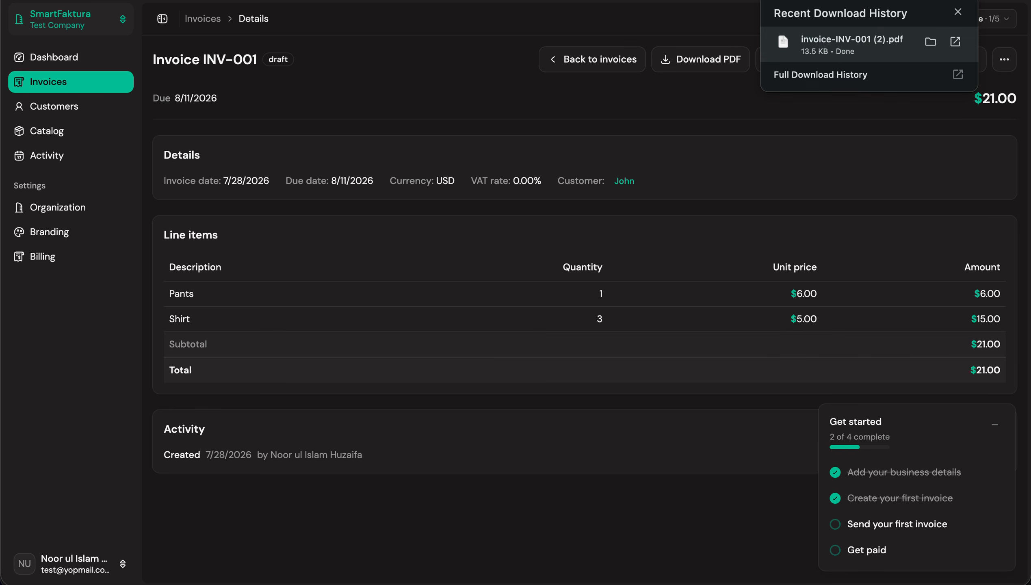
click(895, 41)
drag(335, 189, 436, 189)
click(435, 189)
drag(348, 196, 442, 194)
click(442, 193)
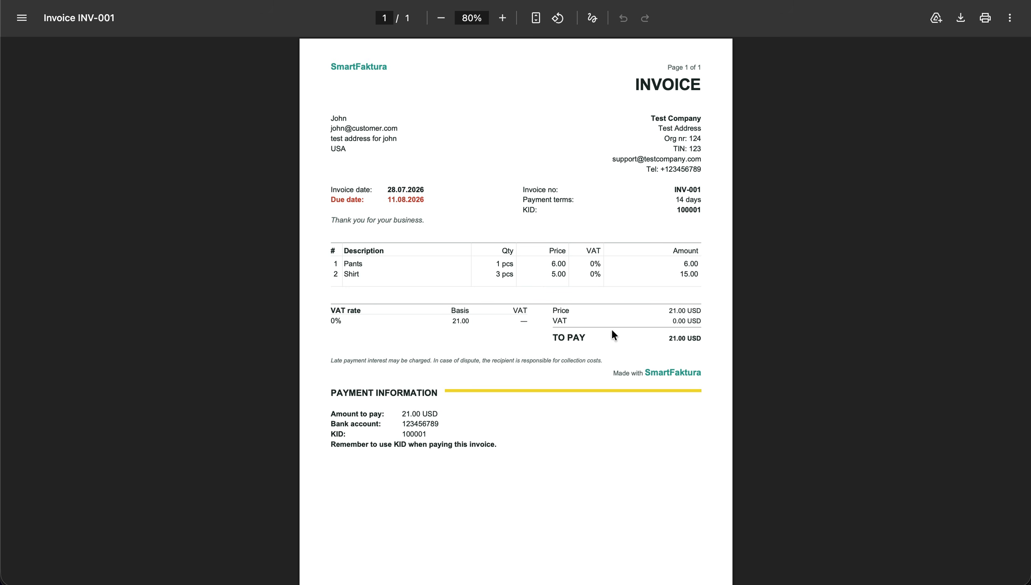
key(super+w)
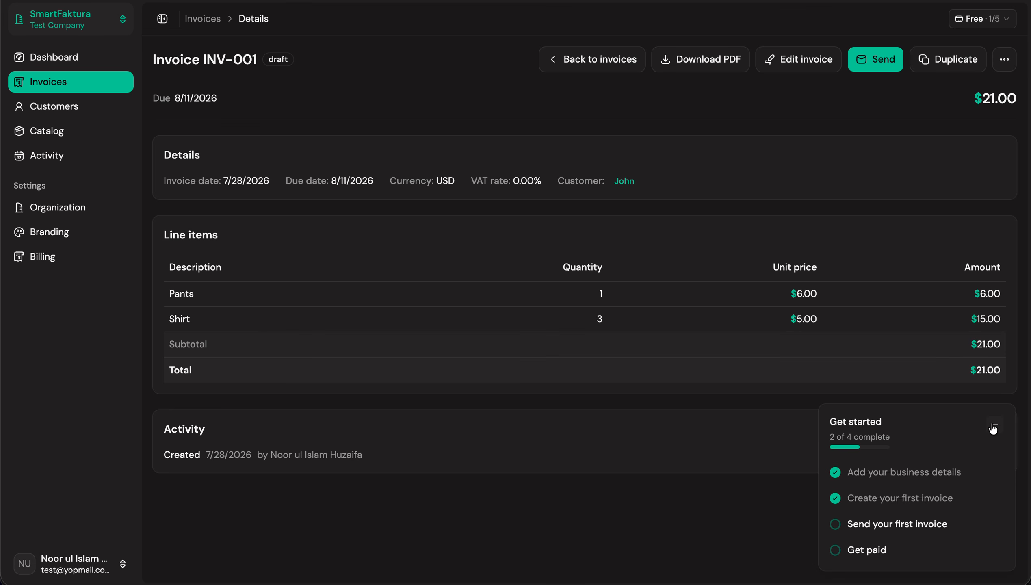
- Collapse the getting-started checklist and check the customer's details from the invoice
click(994, 428)
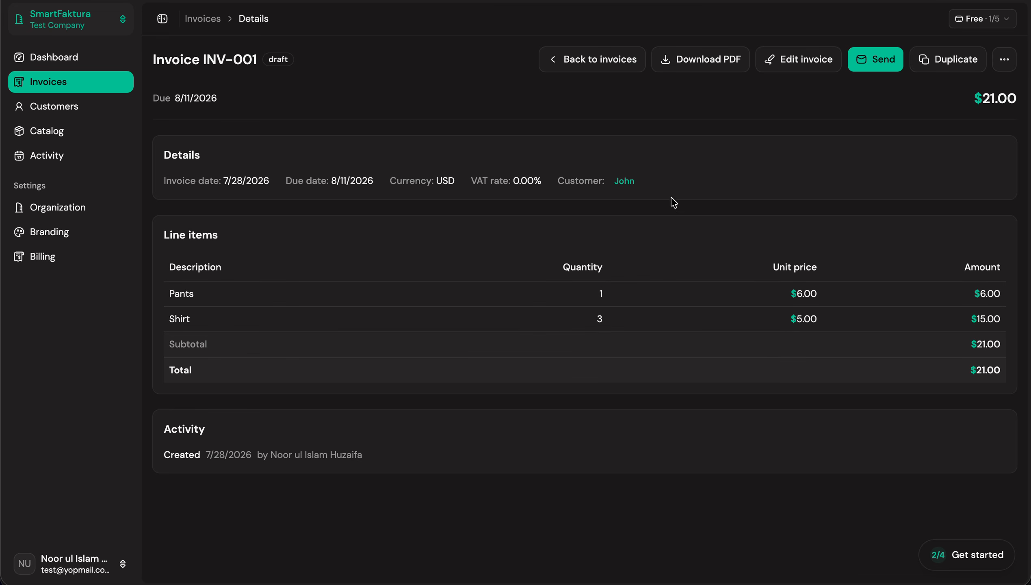
click(628, 184)
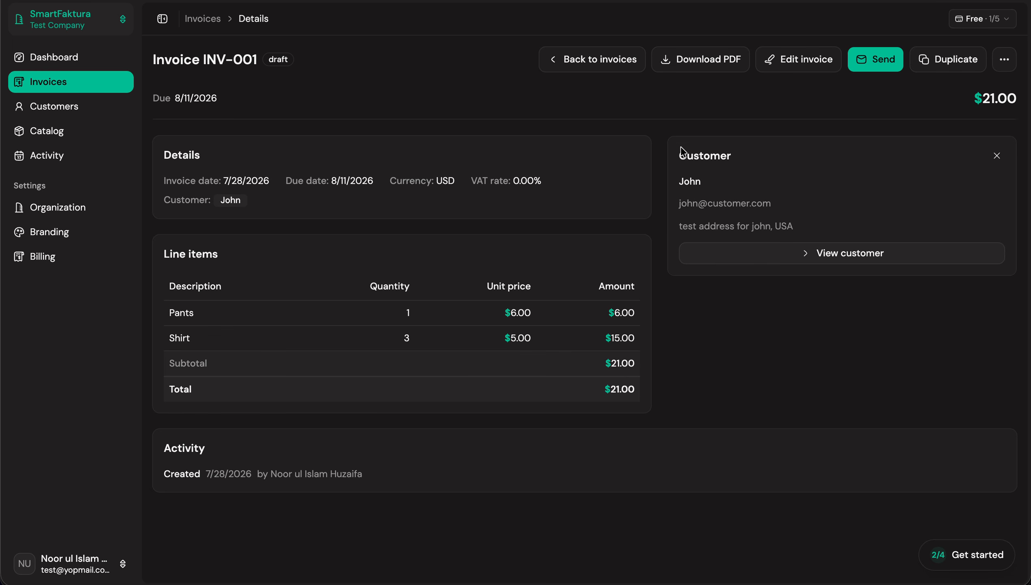
drag(679, 154, 790, 225)
click(790, 224)
click(994, 155)
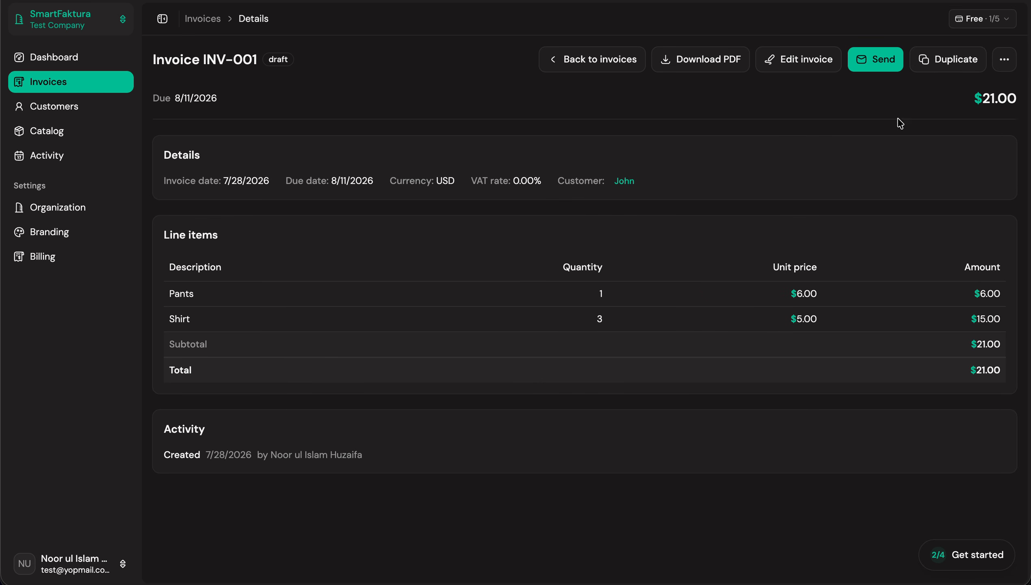
- Send the invoice to the customer and copy its payment link
click(874, 64)
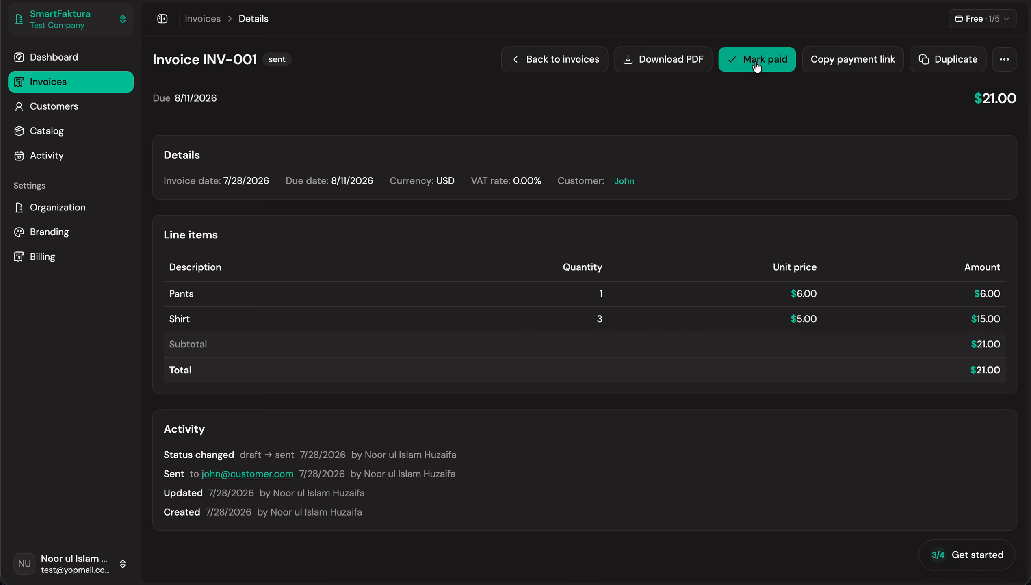
click(869, 72)
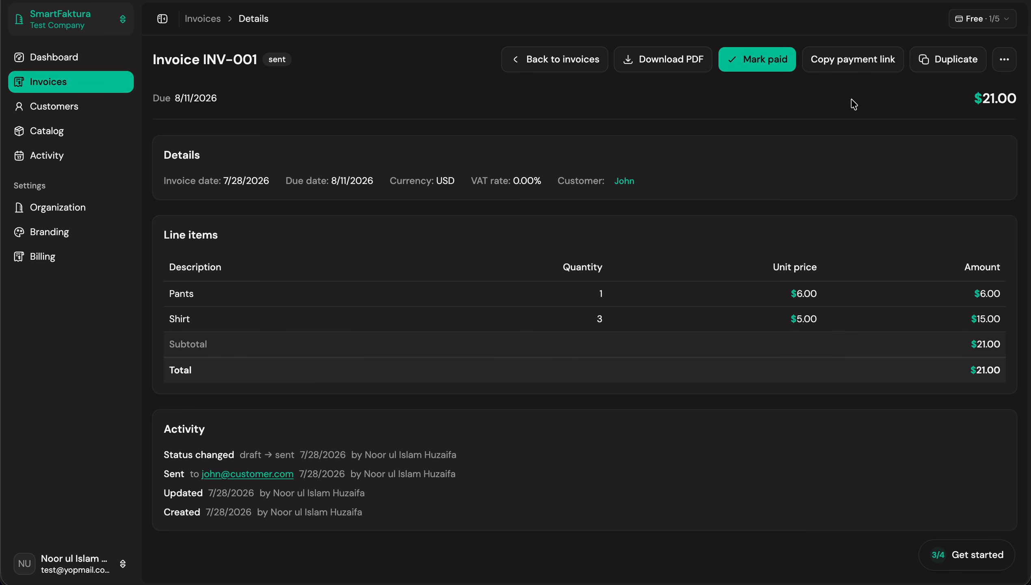
- Try to open the copied payment link in a private browser window
key(super+shift+n)
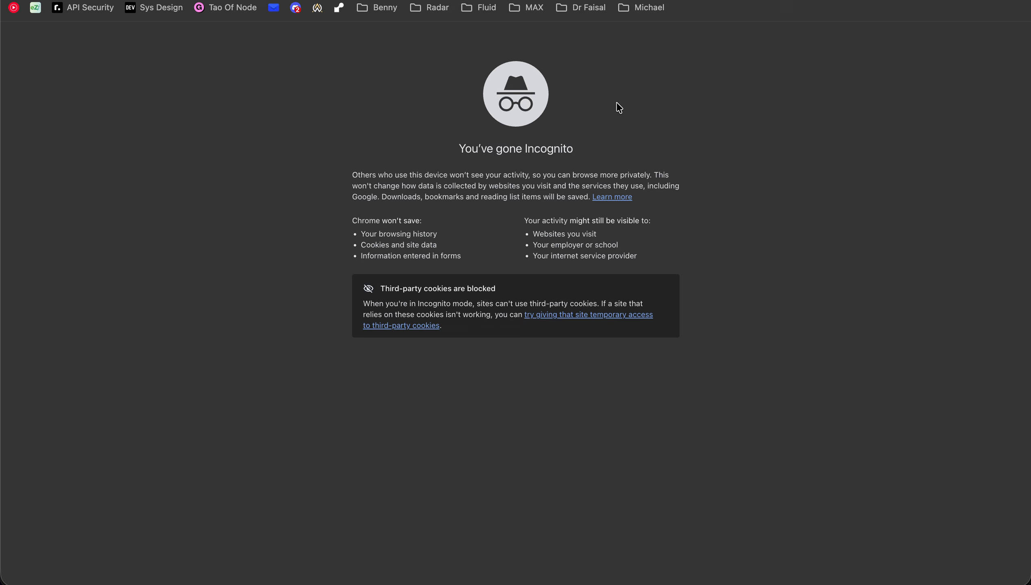
key(super+v)
key(Return)
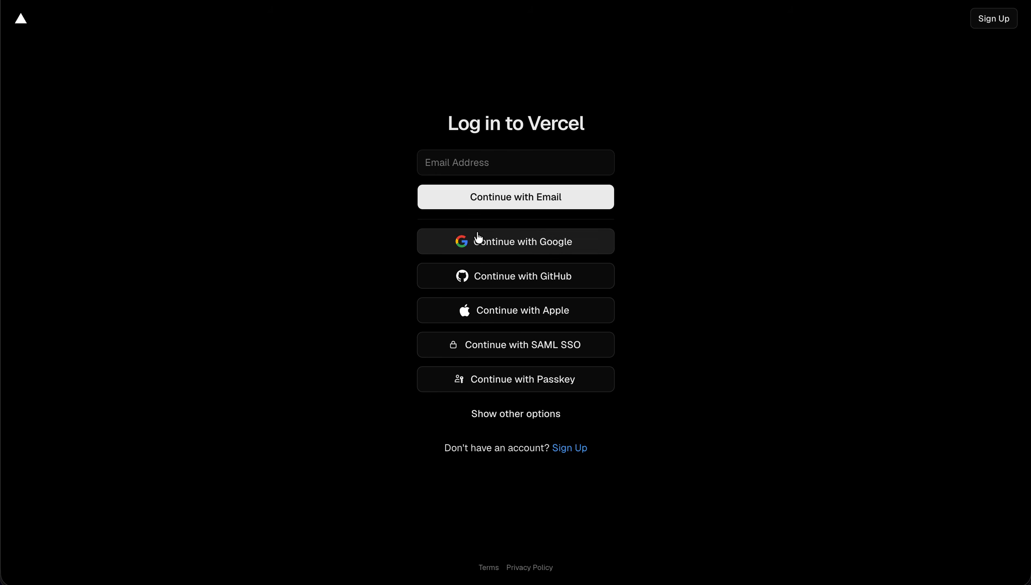
- Close the private login page and open the copied payment link in a new browser tab
key(super+w)
key(super+t)
key(super+v)
key(Return)
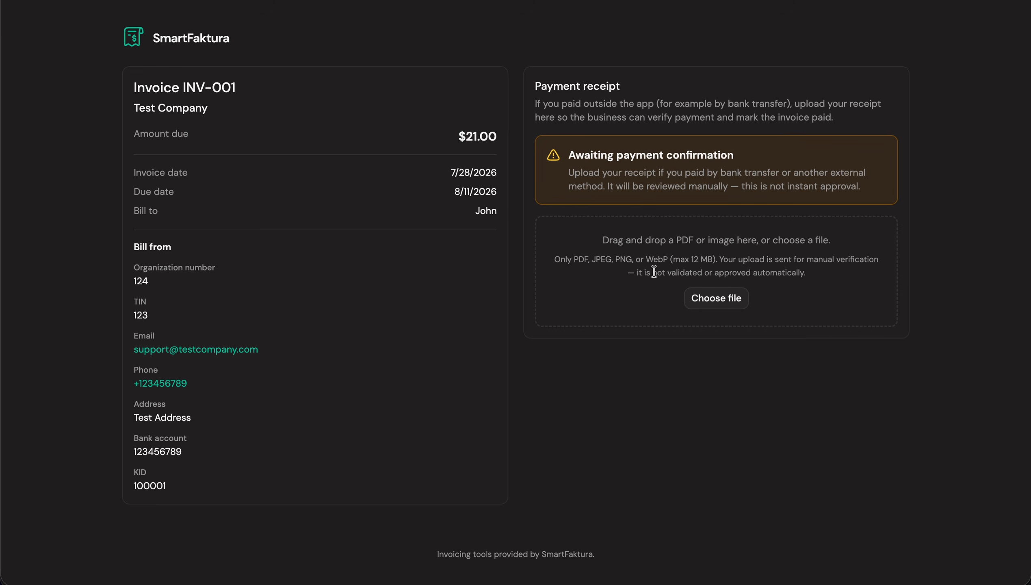
- Upload Screenshot 2026-07-02 at 4.26.02 PM.png from the Desktop as the invoice's payment receipt and check its preview
click(699, 309)
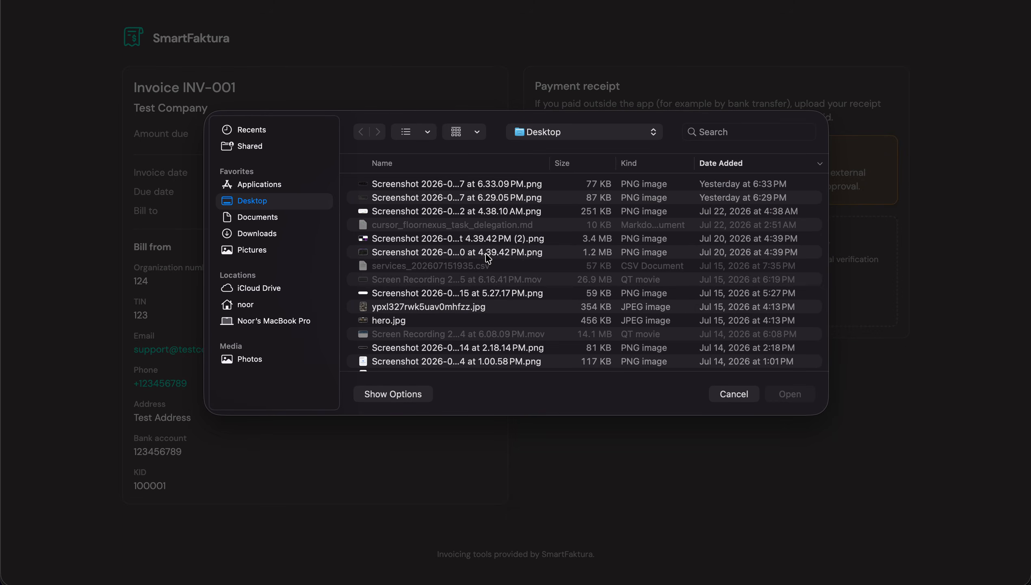
scroll(396, 212, down, 5)
scroll(397, 212, down, 10)
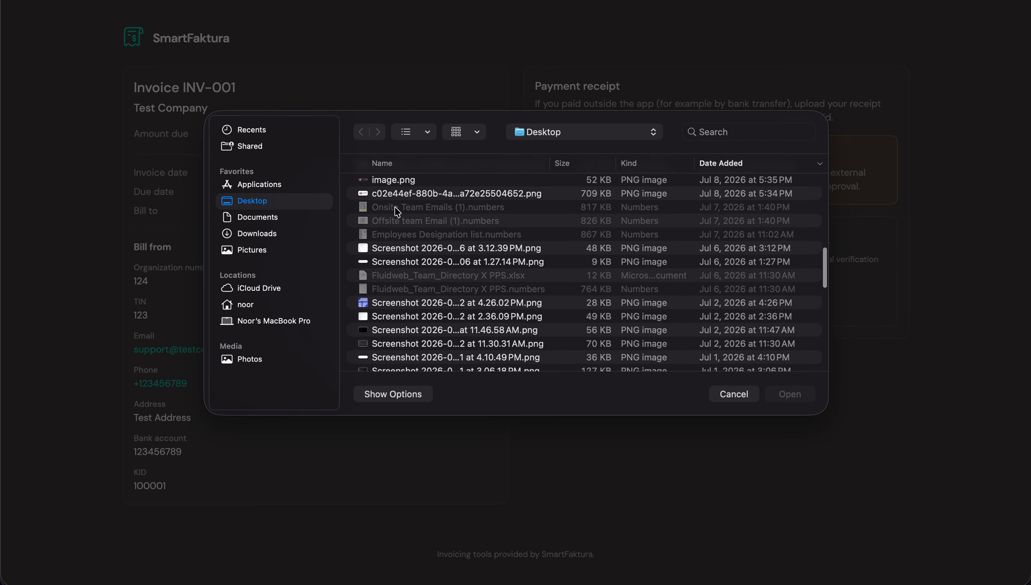
scroll(396, 212, down, 4)
double_click(396, 212)
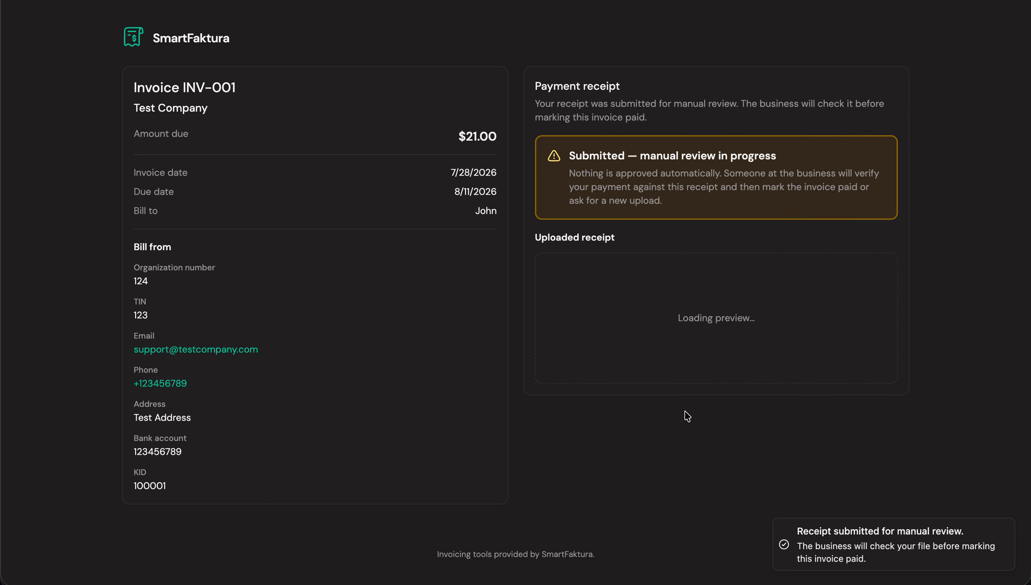
scroll(686, 412, down, 2)
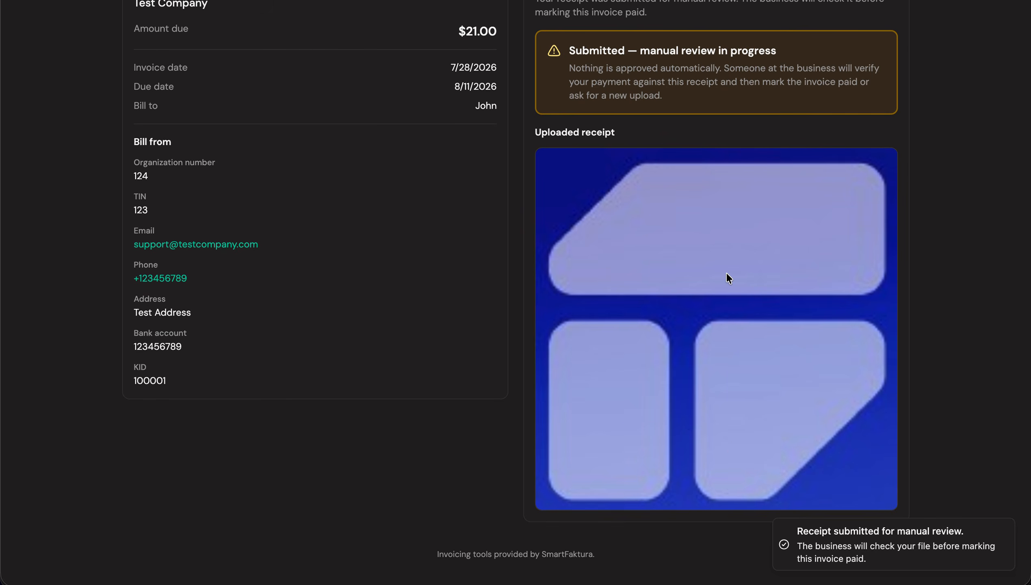
scroll(727, 271, up, 3)
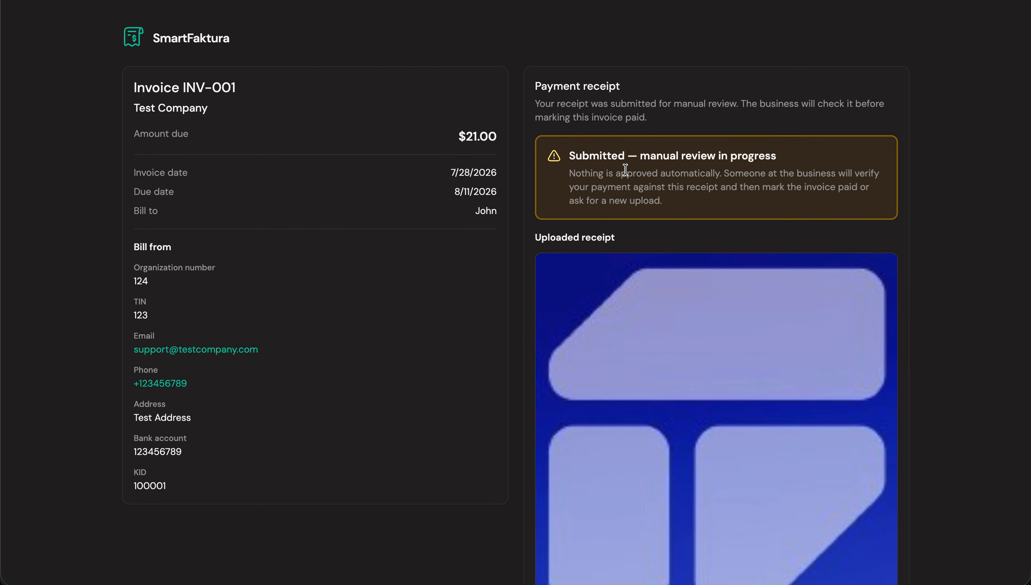
scroll(622, 171, down, 3)
scroll(624, 165, up, 3)
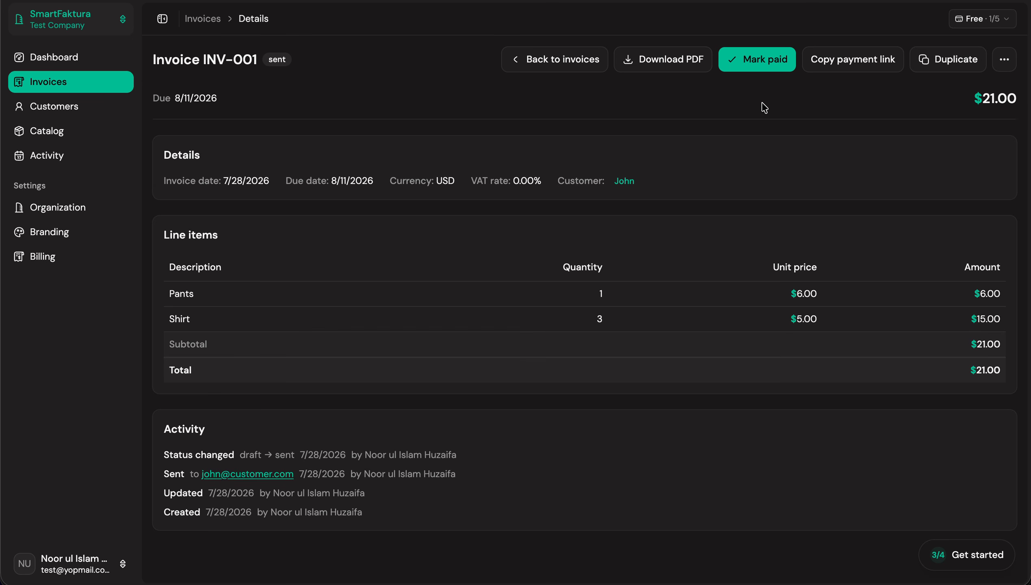
- Refresh the sent invoice, open its receipt review and examine the submitted receipt with the getting-started checklist collapsed
key(super+r)
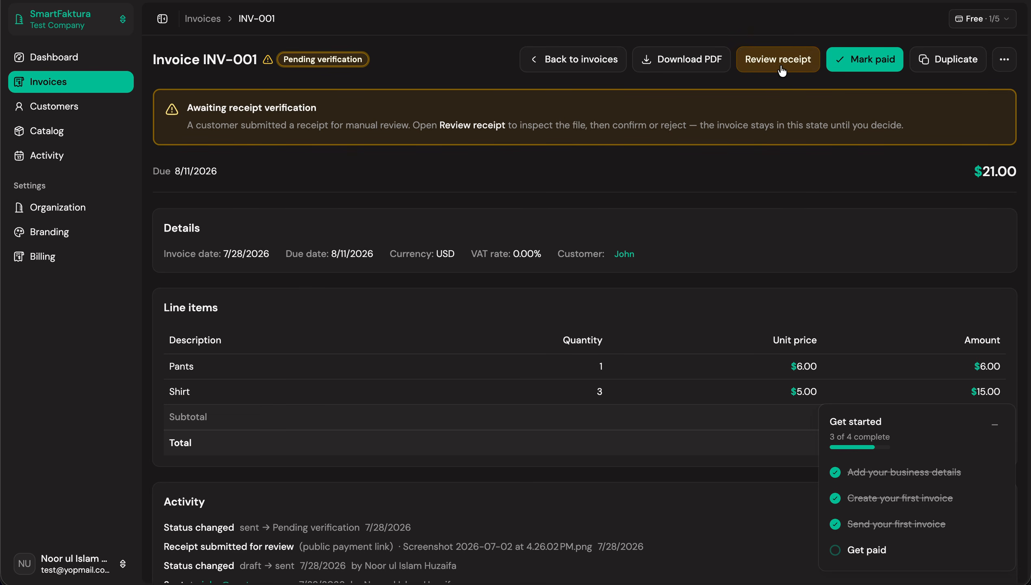
click(782, 69)
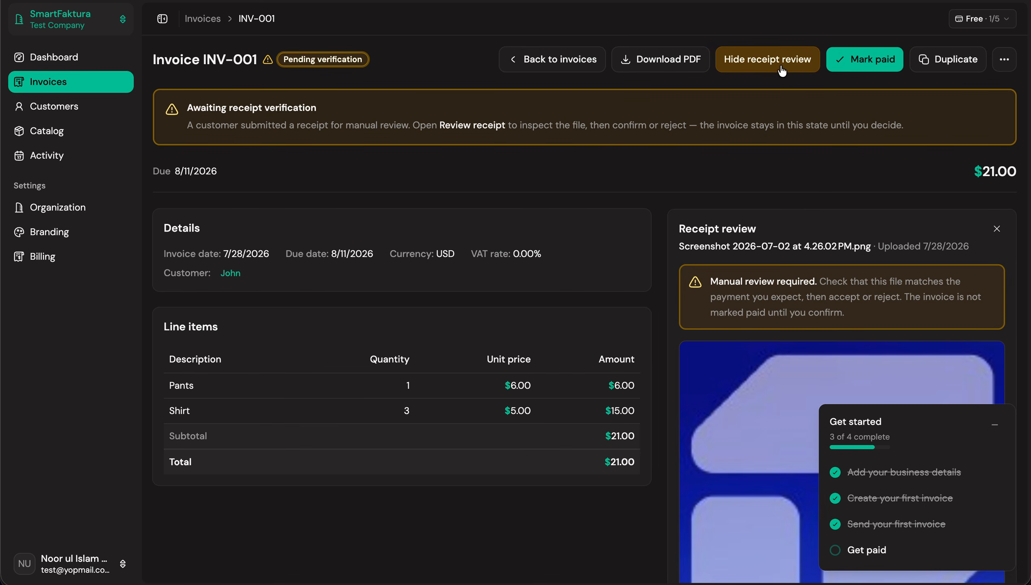
click(996, 426)
scroll(919, 393, down, 5)
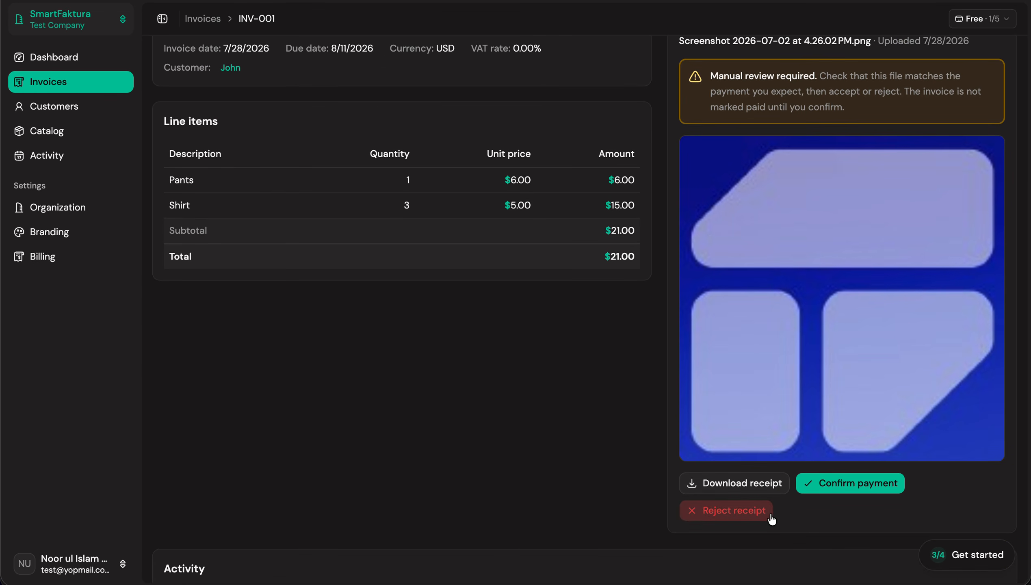
scroll(790, 499, up, 1)
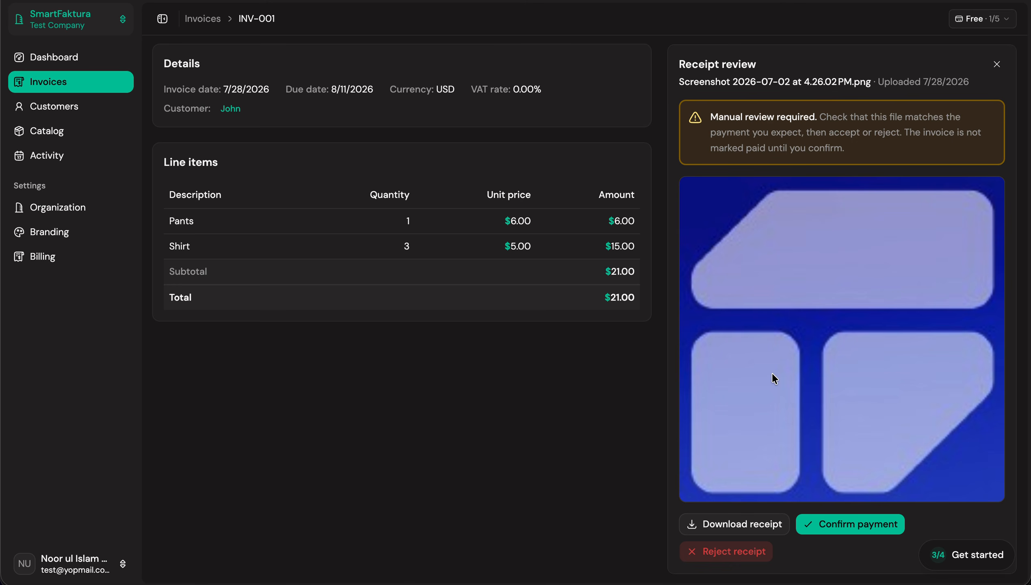
scroll(772, 372, up, 4)
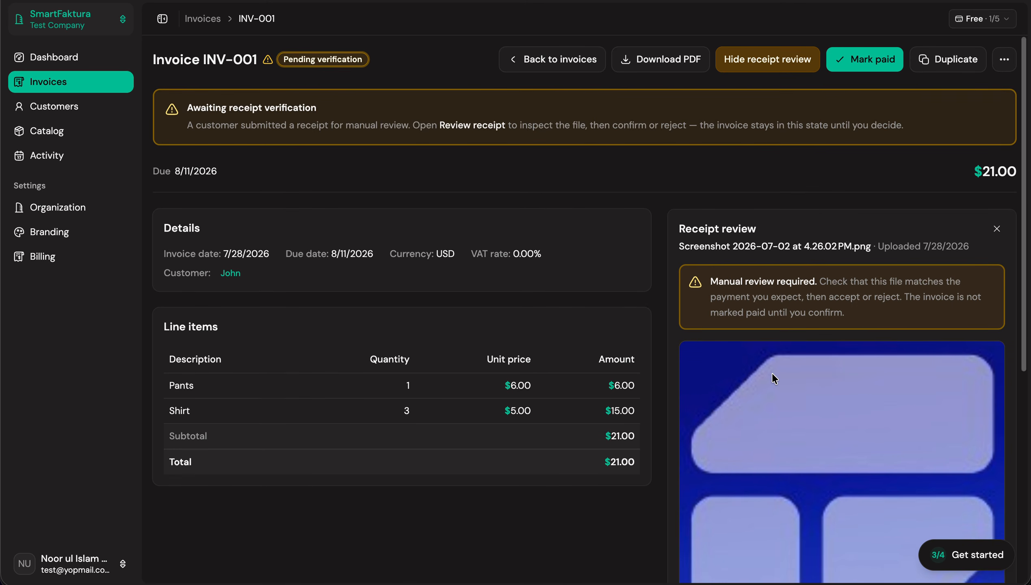
- Confirm the payment from the invoice's receipt review
scroll(774, 378, down, 8)
click(835, 348)
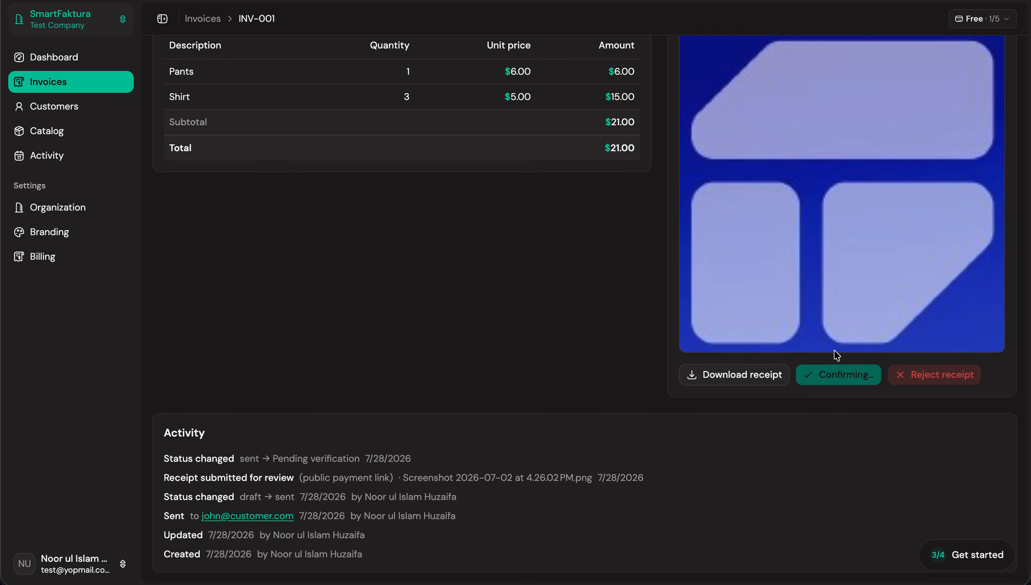
scroll(831, 328, up, 4)
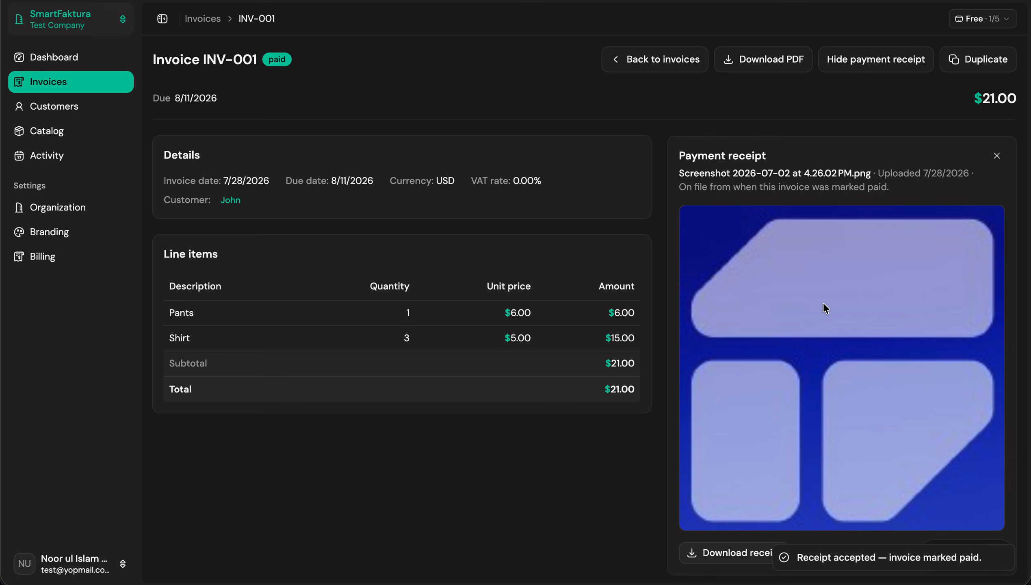
- Refresh the public payment page, check its payment status and return to the invoice
click(438, 0)
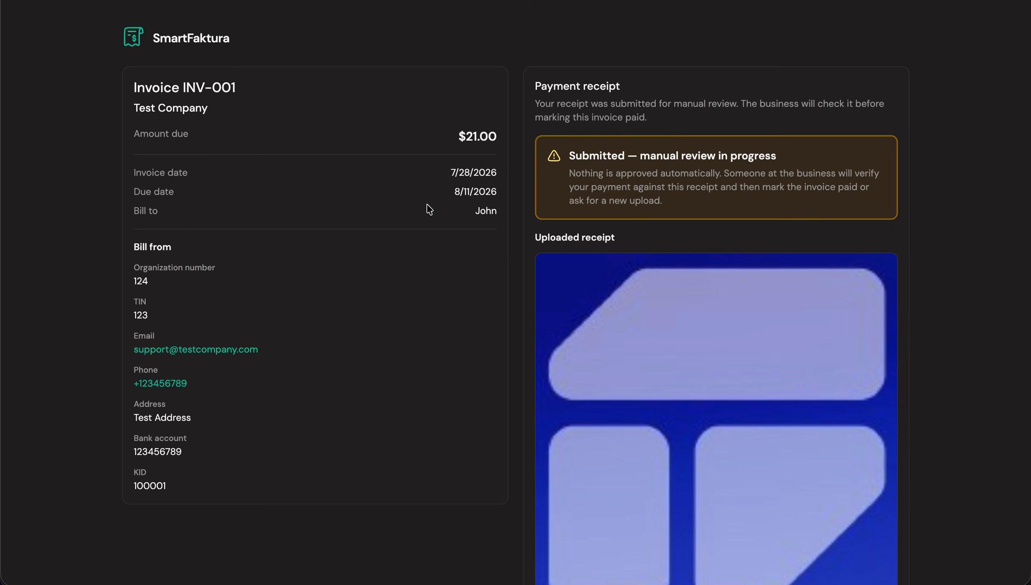
key(super+r)
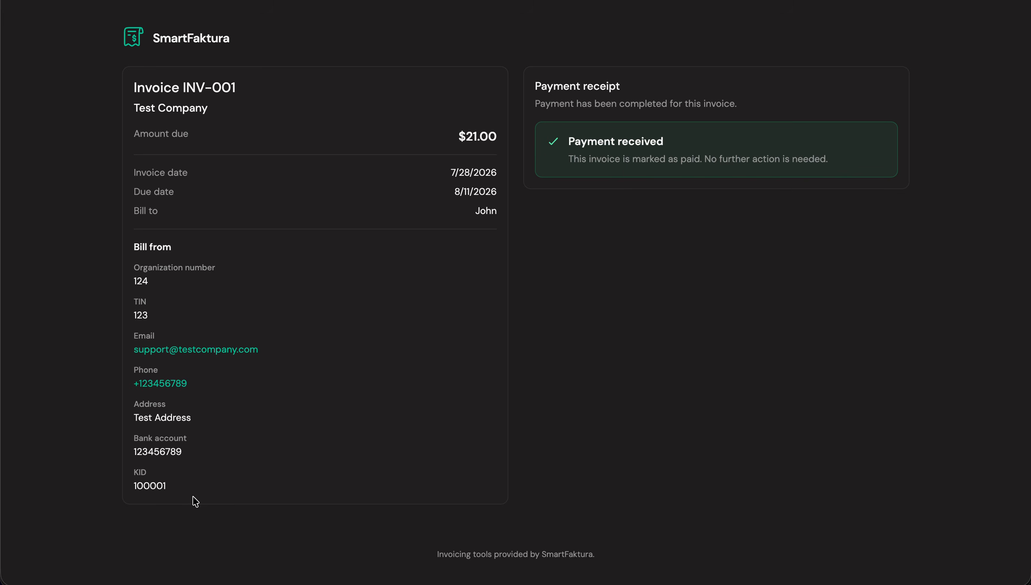
key(ctrl+Tab)
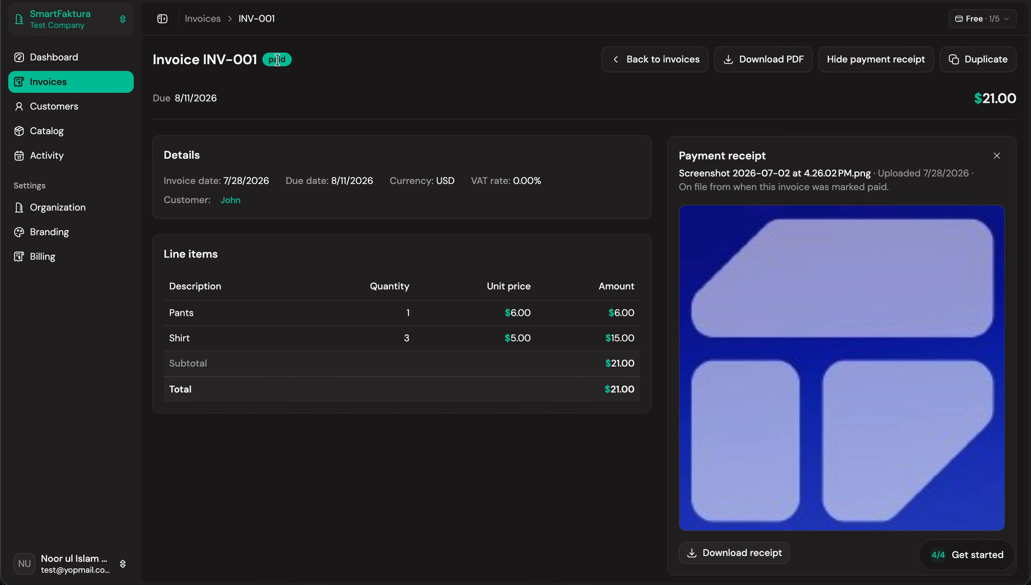
- Check the invoice's status on its details page and in the invoices list, and review the activity audit trail
drag(183, 61, 302, 70)
click(304, 72)
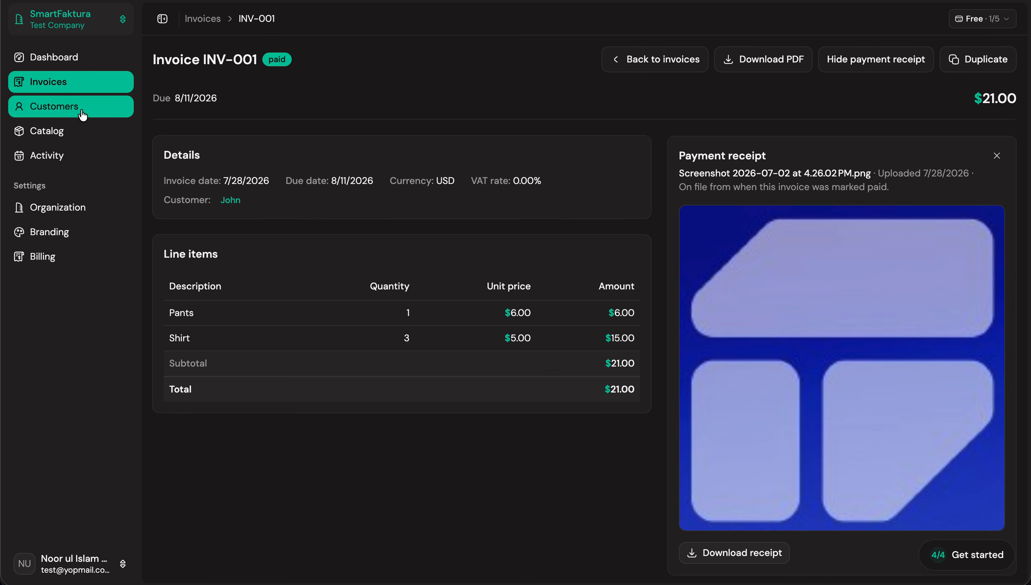
click(87, 91)
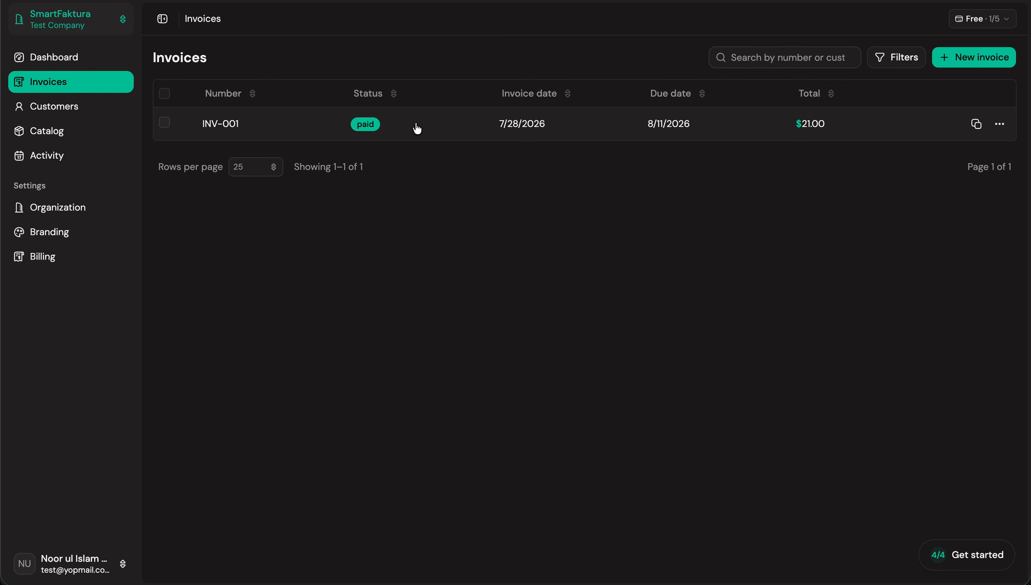
click(73, 164)
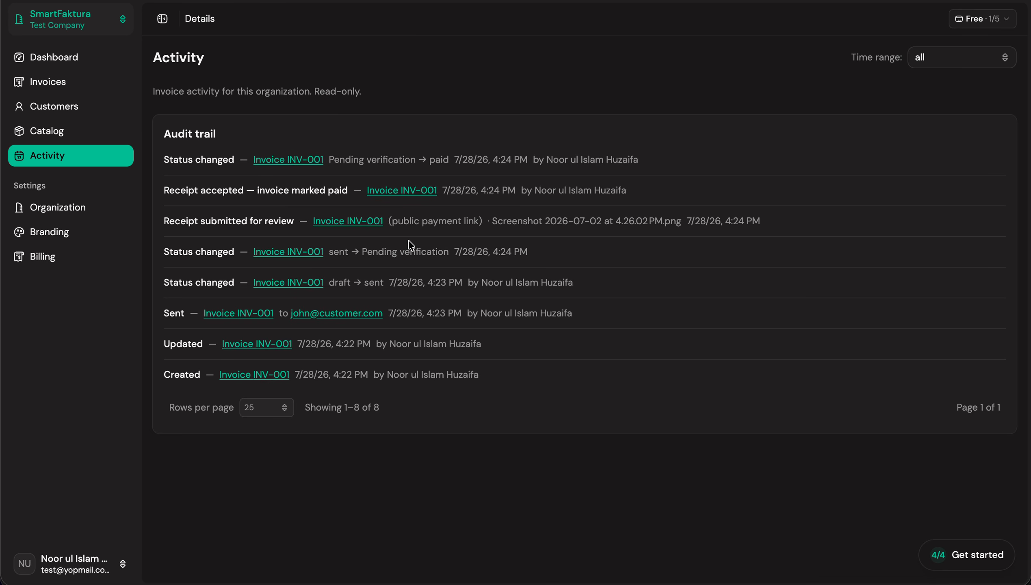
- Upload Screenshot 2026-07-02 at 4.26.02 PM.png as the organization logo in the branding settings and save it
click(74, 210)
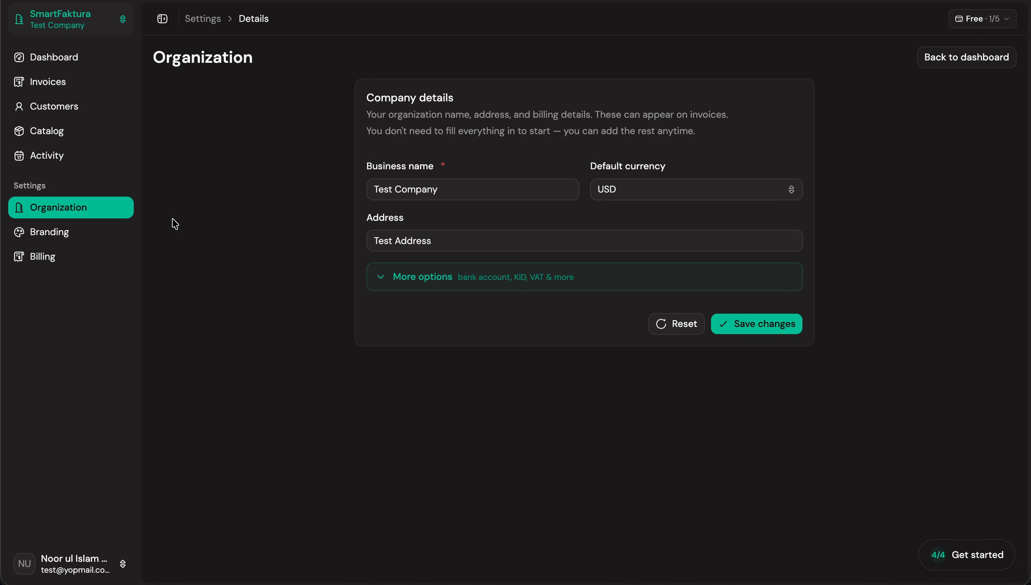
click(80, 233)
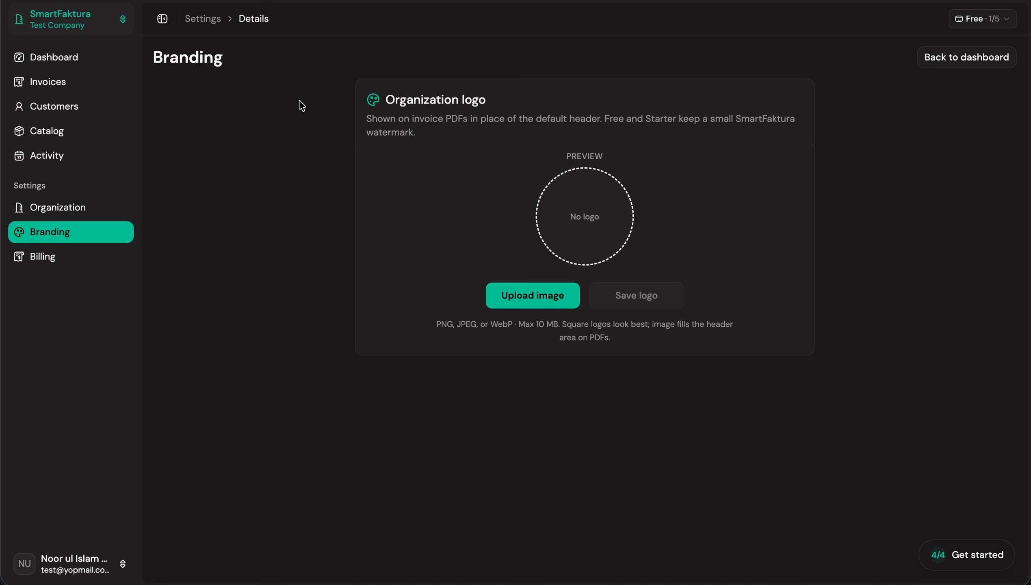
click(547, 295)
scroll(411, 331, down, 10)
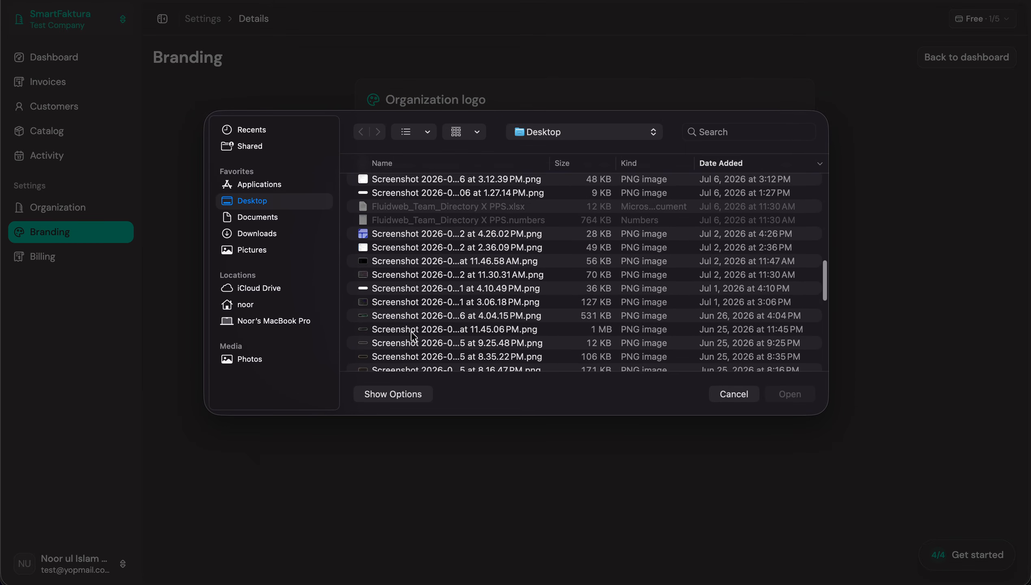
double_click(434, 234)
click(626, 304)
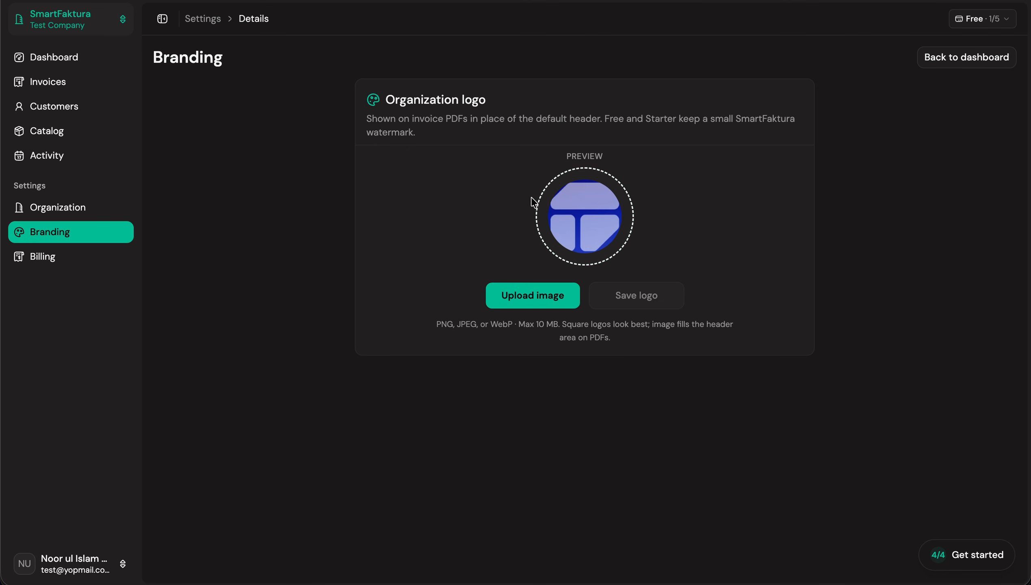
click(626, 207)
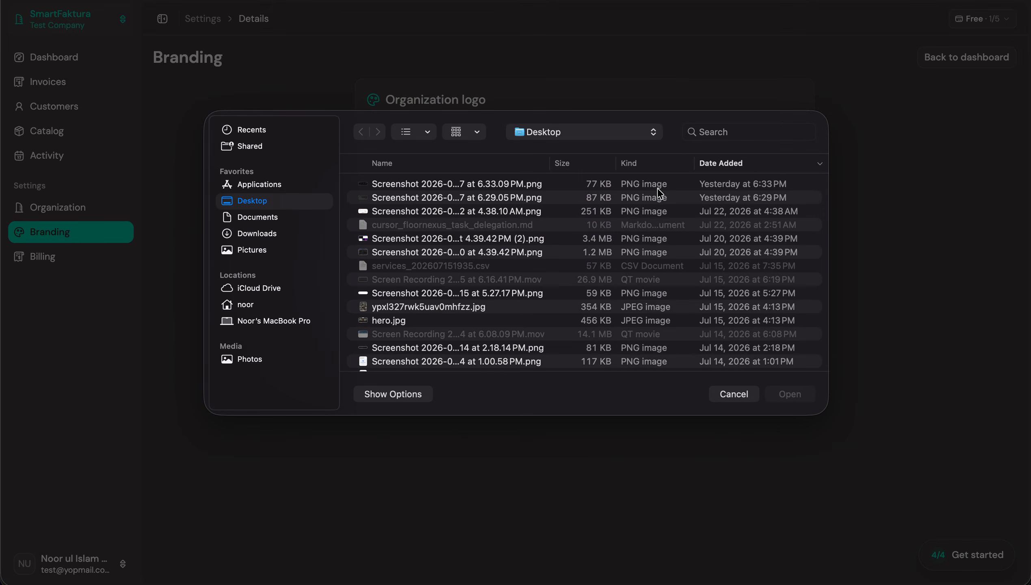
click(716, 395)
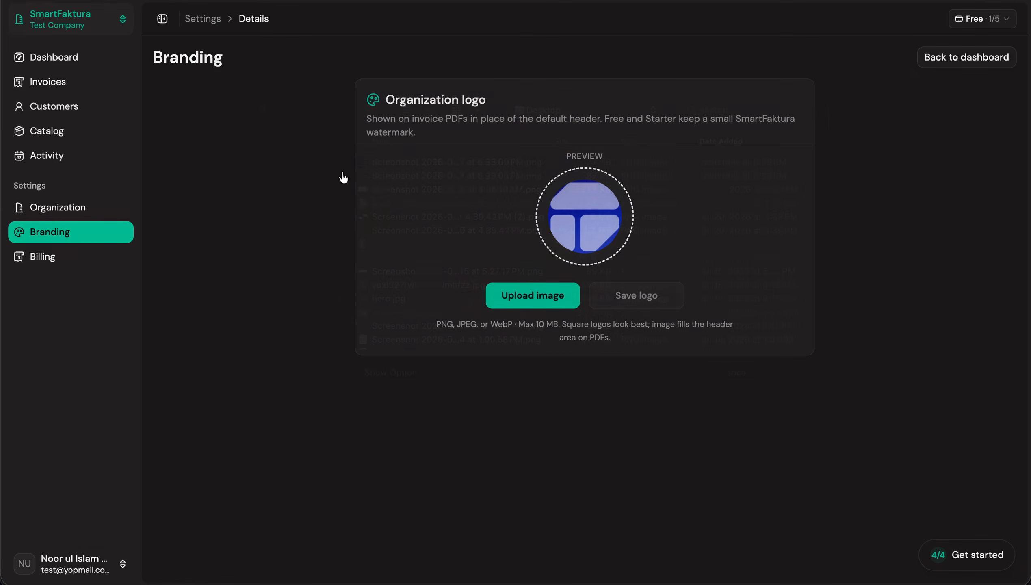
- Review the billing plans and dismiss the getting-started checklist from the dashboard
click(101, 261)
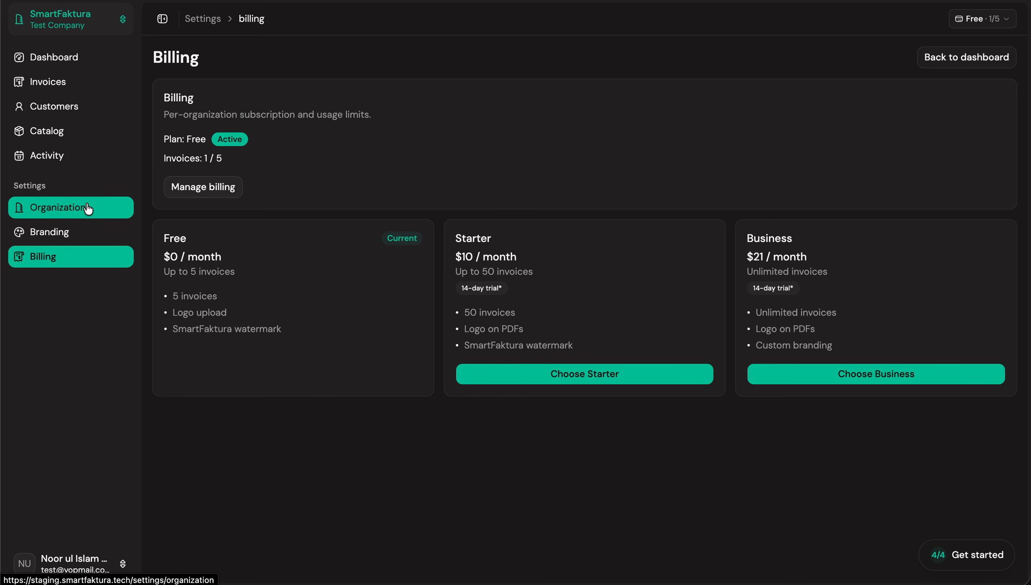
click(82, 57)
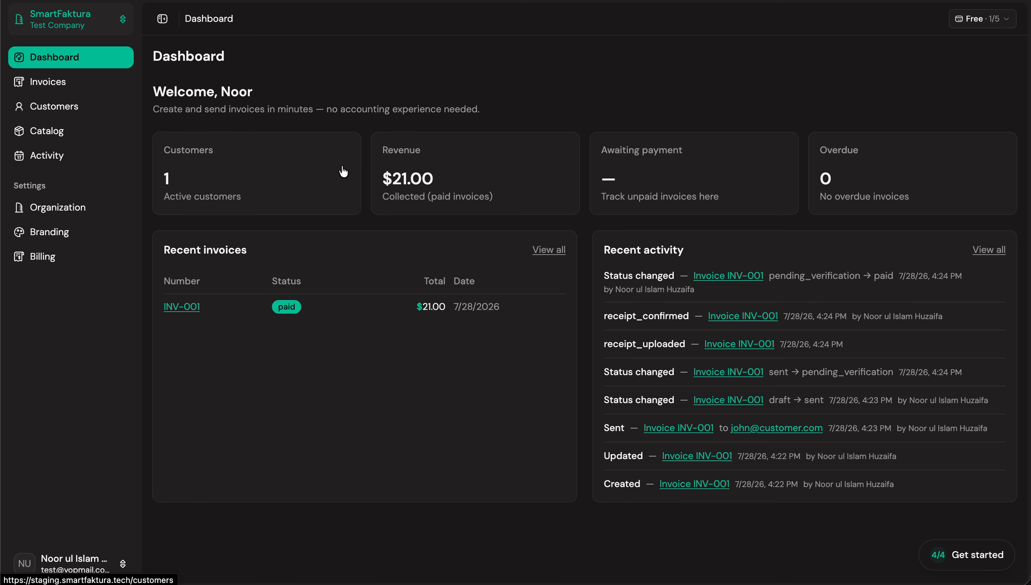
click(937, 555)
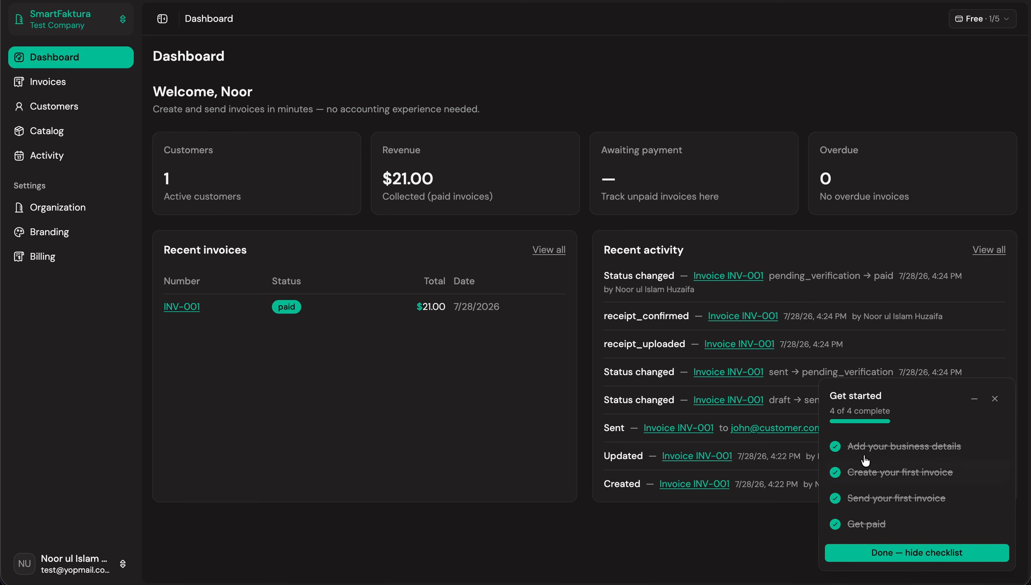
click(870, 555)
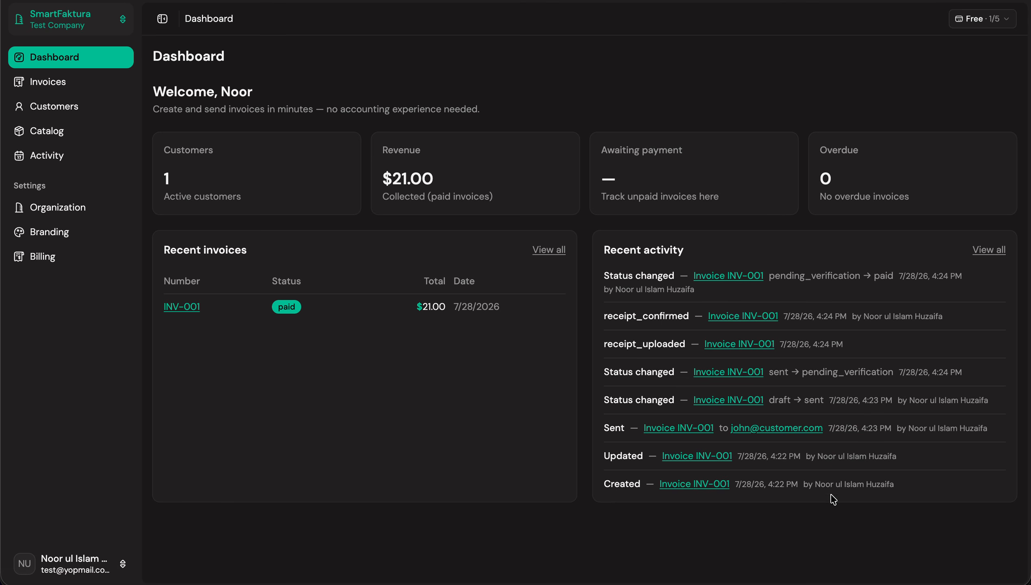
- Check the current period's invoice usage and open the account menu
click(983, 20)
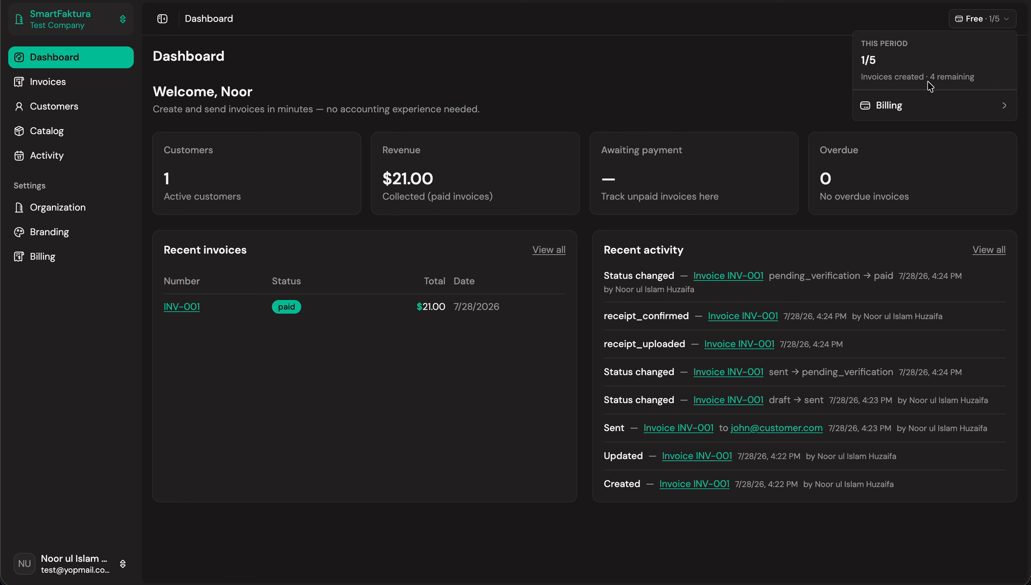
click(813, 91)
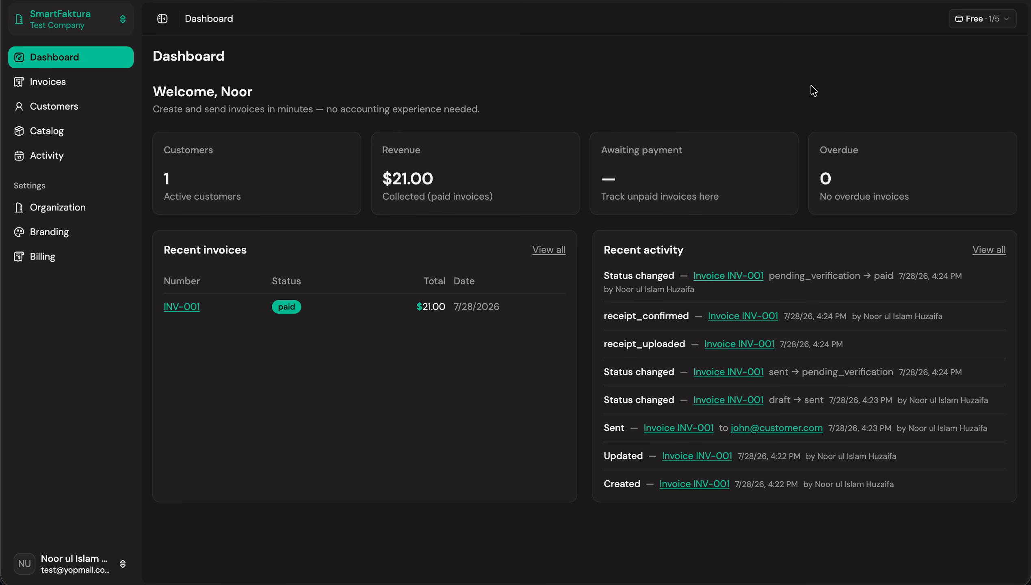
click(79, 561)
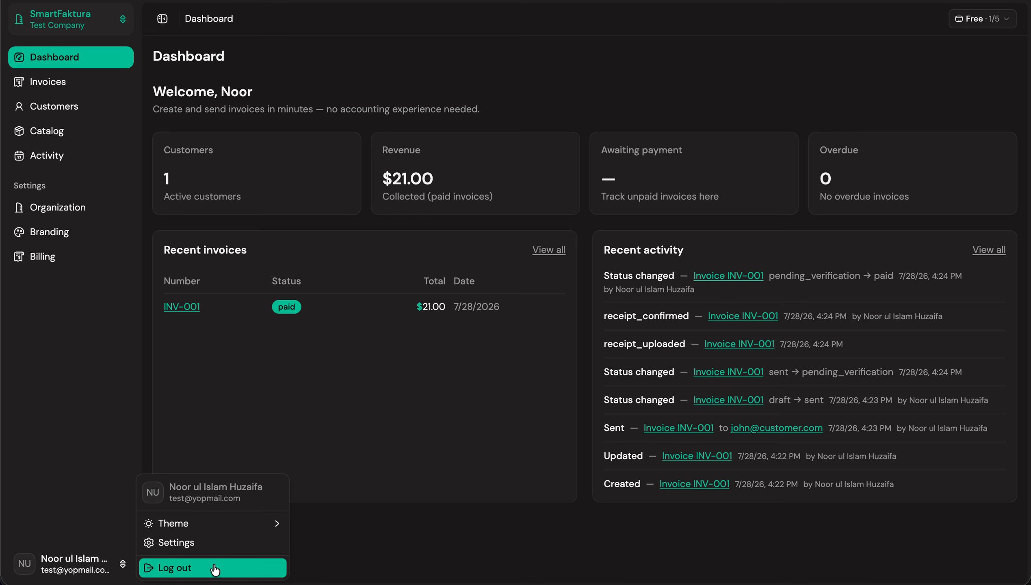
- Open the organization settings, switch the interface theme to Light mode and view it on the dashboard
click(212, 553)
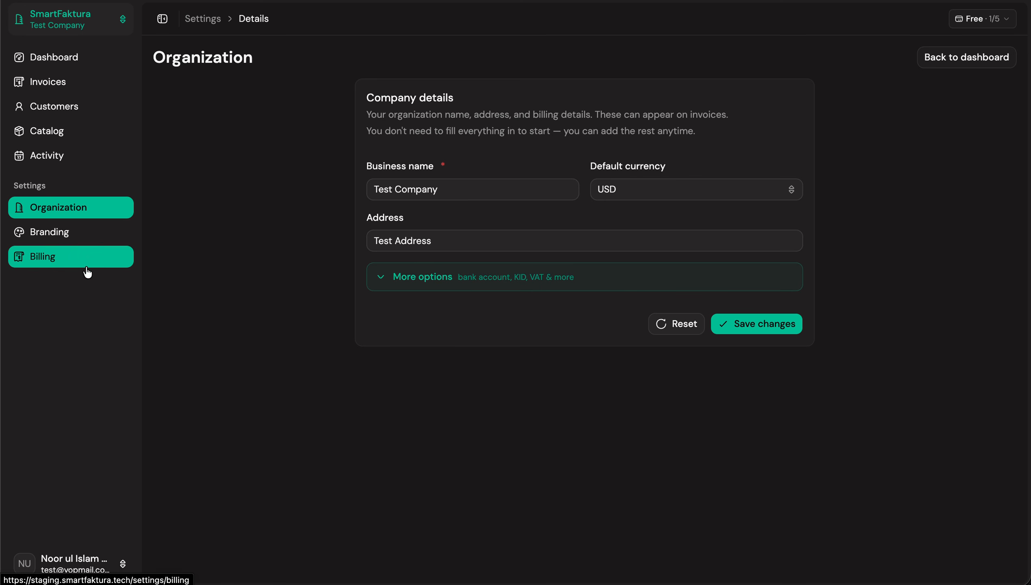
click(119, 564)
mouse_move(251, 524)
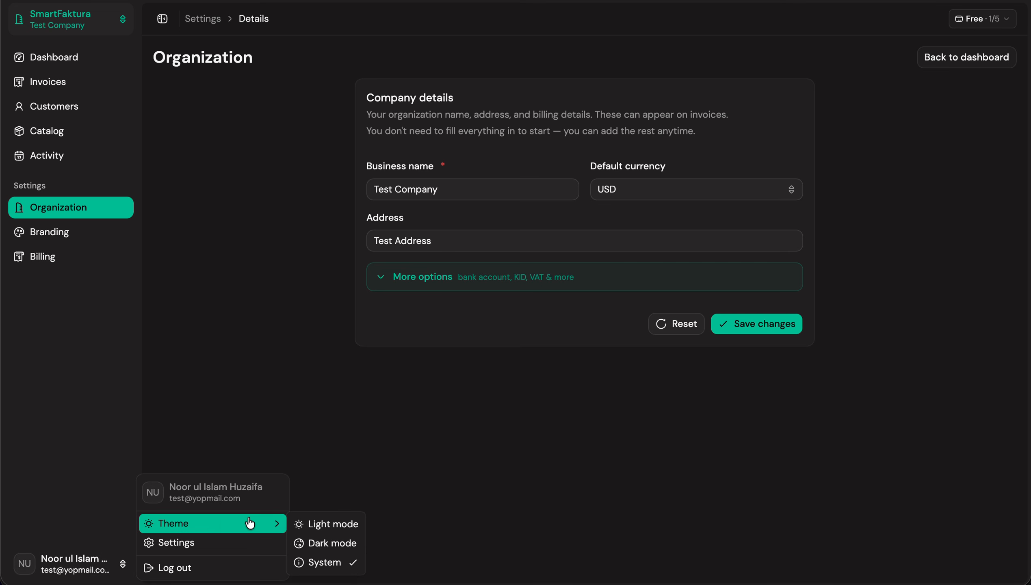
click(323, 527)
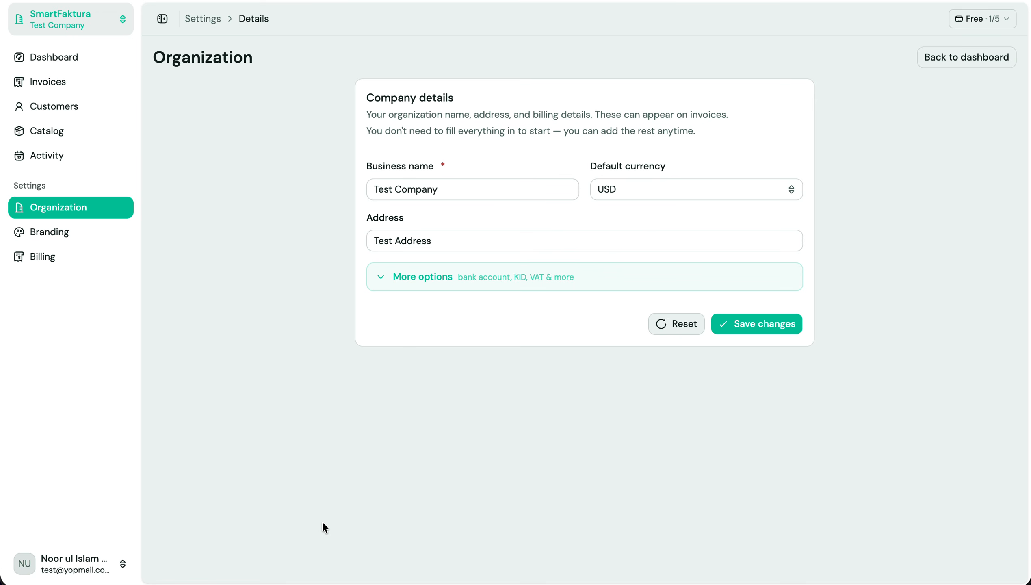
click(94, 62)
- Switch the interface theme to Dark mode from the dashboard and reopen the account menu
click(112, 563)
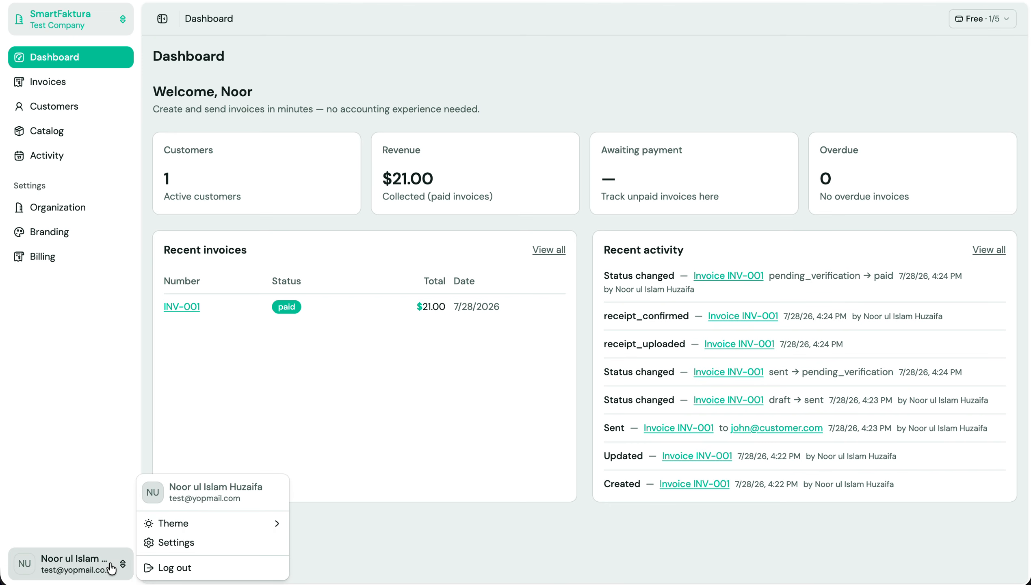
mouse_move(241, 523)
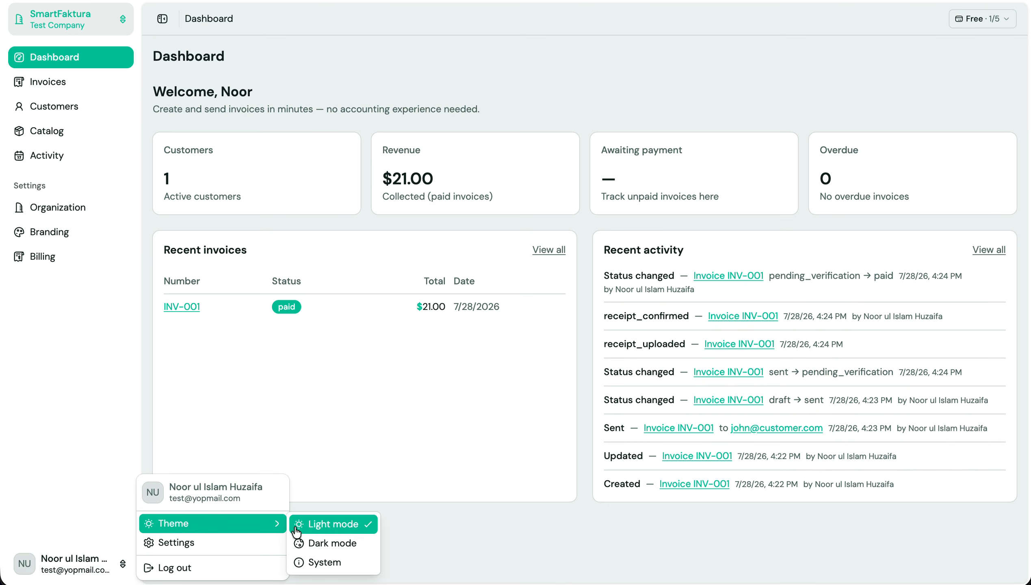
click(325, 545)
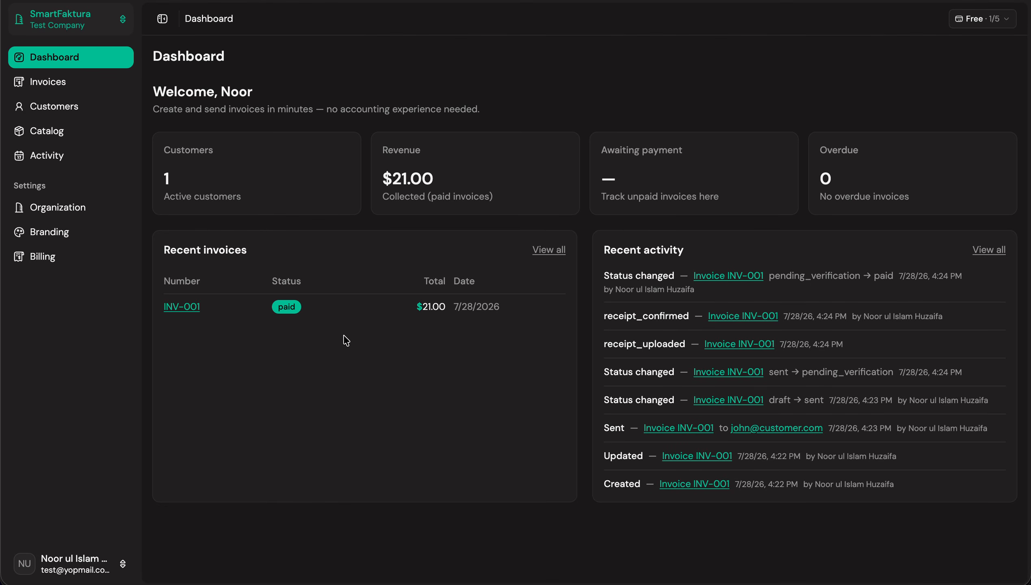
click(84, 561)
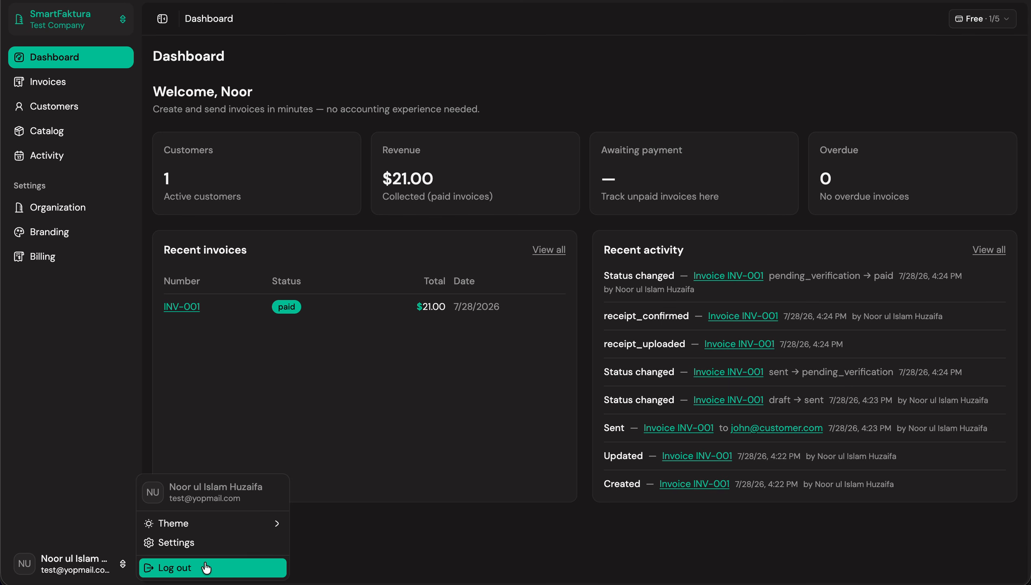